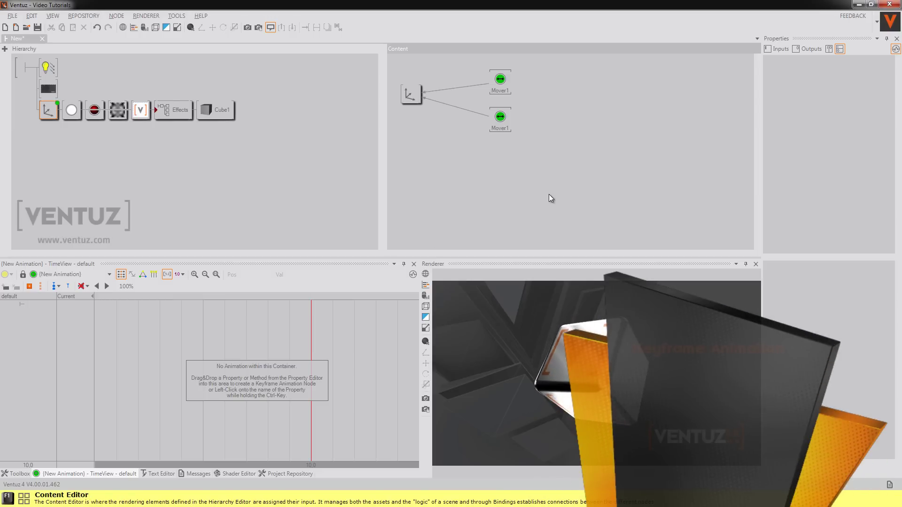
# - Add a Keyframe Animation node (K) to the Content editor
pyautogui.write('k')
pyautogui.click(571, 236)
pyautogui.click(453, 190)
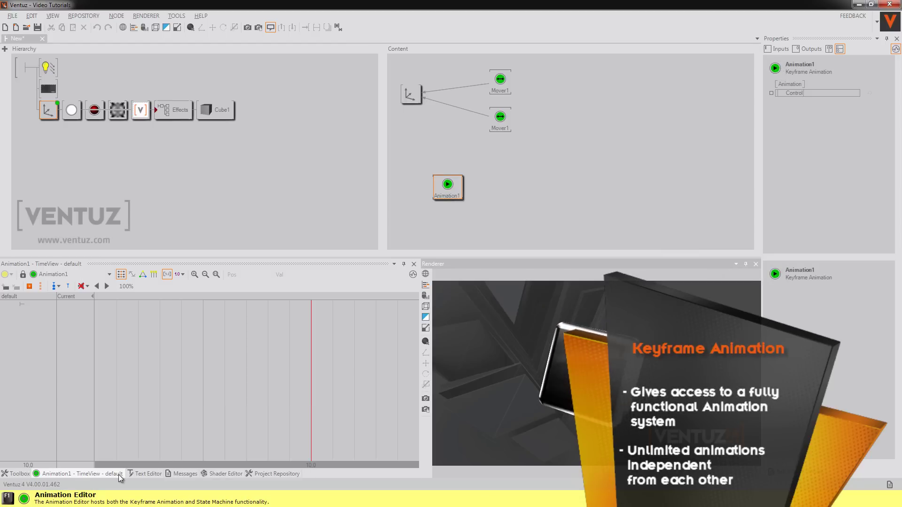
# - Rewind Animation1's current time to 0.0 and show its empty Diagram View
pyautogui.moveTo(231, 343); pyautogui.dragTo(59, 351)
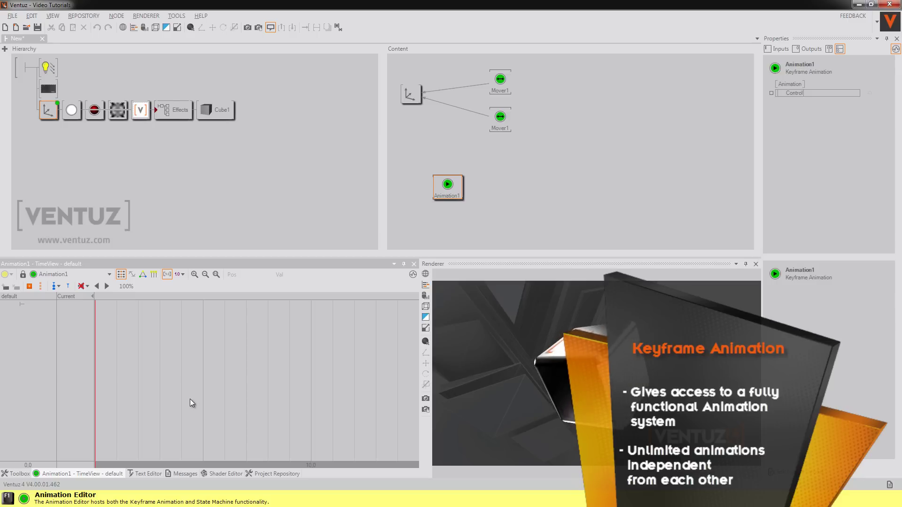
pyautogui.click(143, 274)
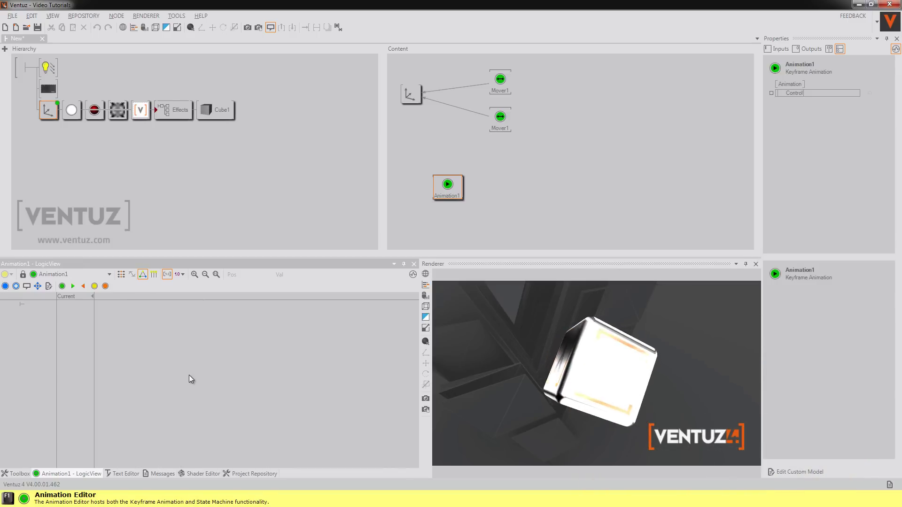
pyautogui.click(131, 276)
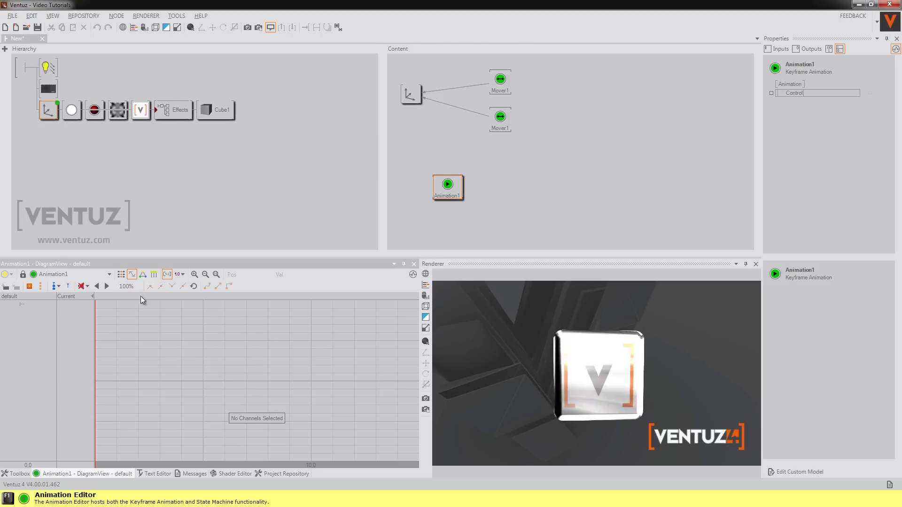
# - Bind the Axis node's Position X to Animation1 as a track in the Time View
pyautogui.click(121, 274)
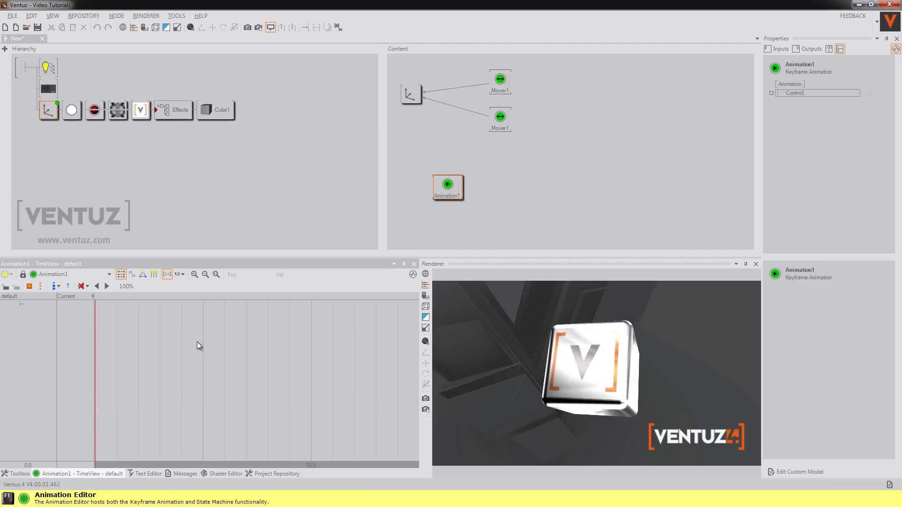
pyautogui.click(417, 99)
pyautogui.moveTo(794, 93); pyautogui.dragTo(460, 194)
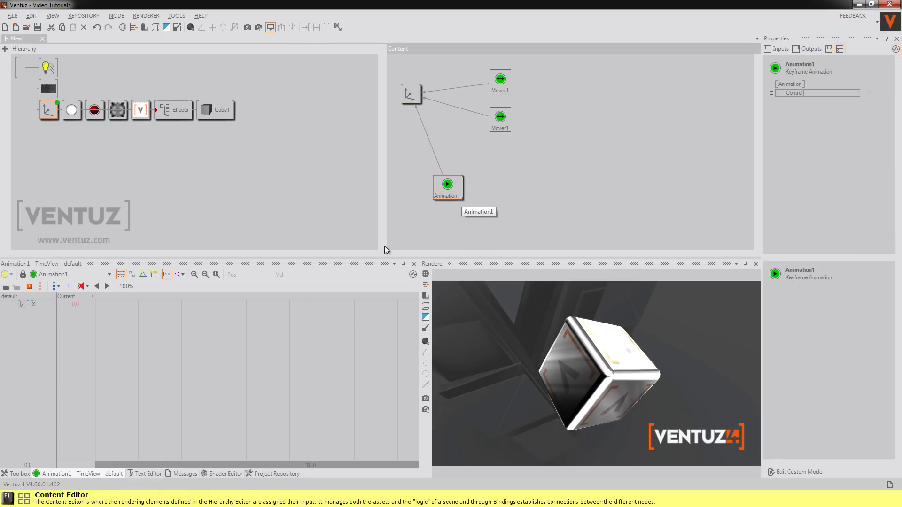
pyautogui.click(30, 304)
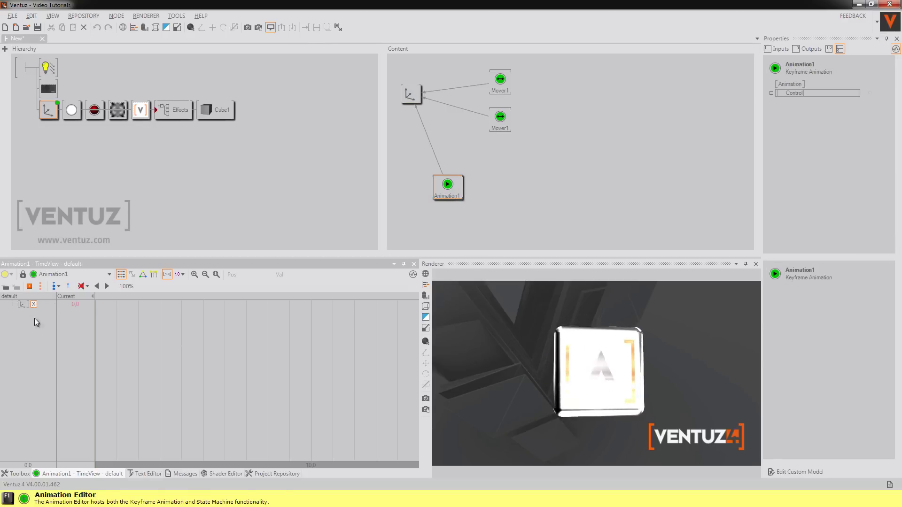
# - Bind Axis Position Y to Animation1 too, scrub back to 0 and show the Logic View
pyautogui.click(411, 94)
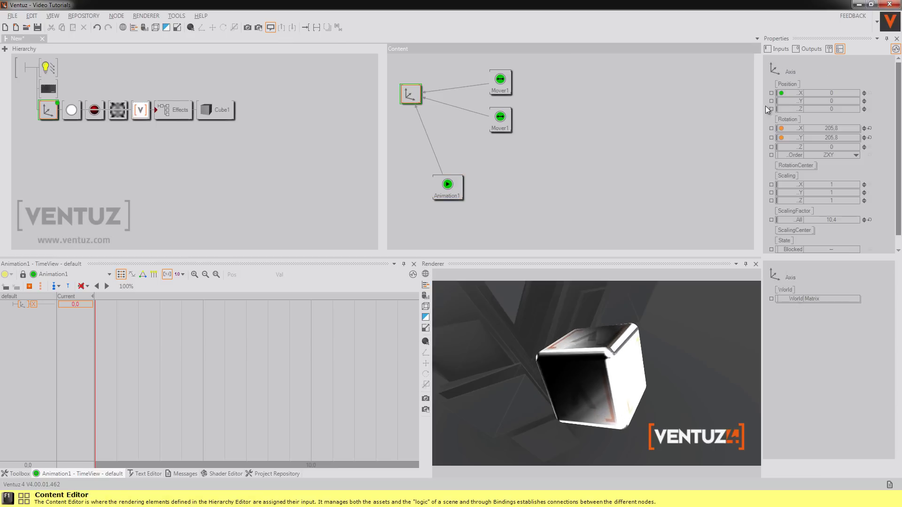
pyautogui.moveTo(798, 100); pyautogui.dragTo(448, 187)
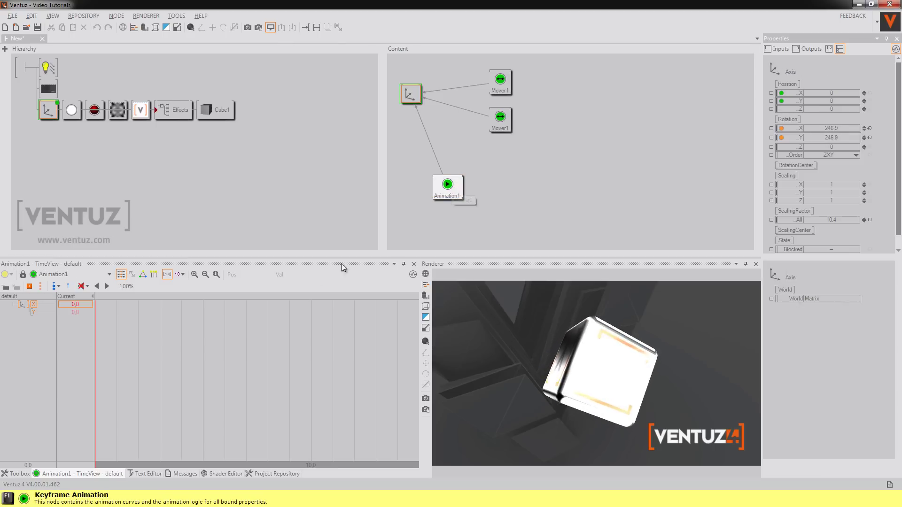
pyautogui.moveTo(123, 333); pyautogui.dragTo(79, 345)
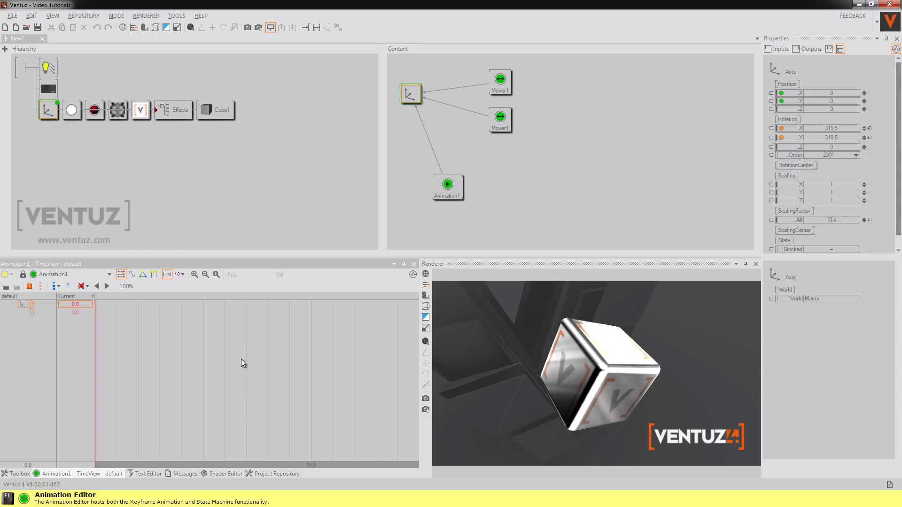
pyautogui.click(142, 275)
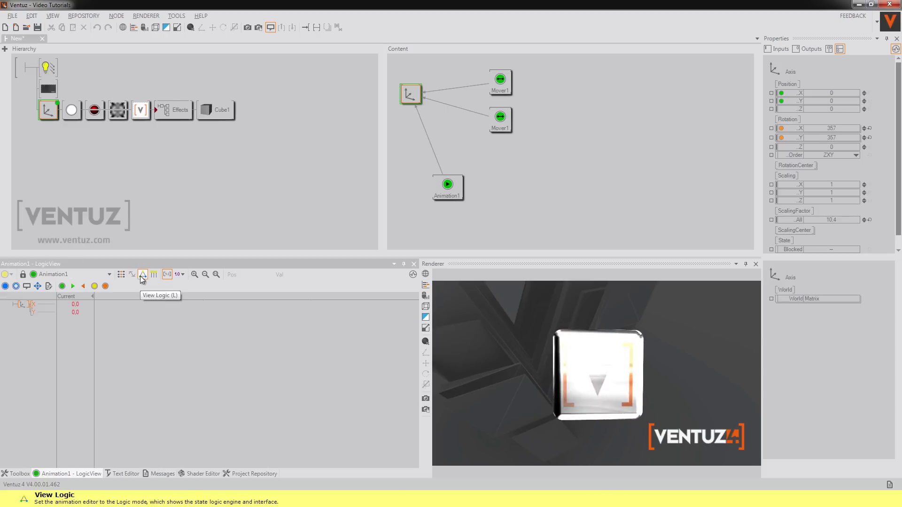
# - Create state S1, add a new Normal state S2, and place S2 to the right of S1
pyautogui.doubleClick(217, 360)
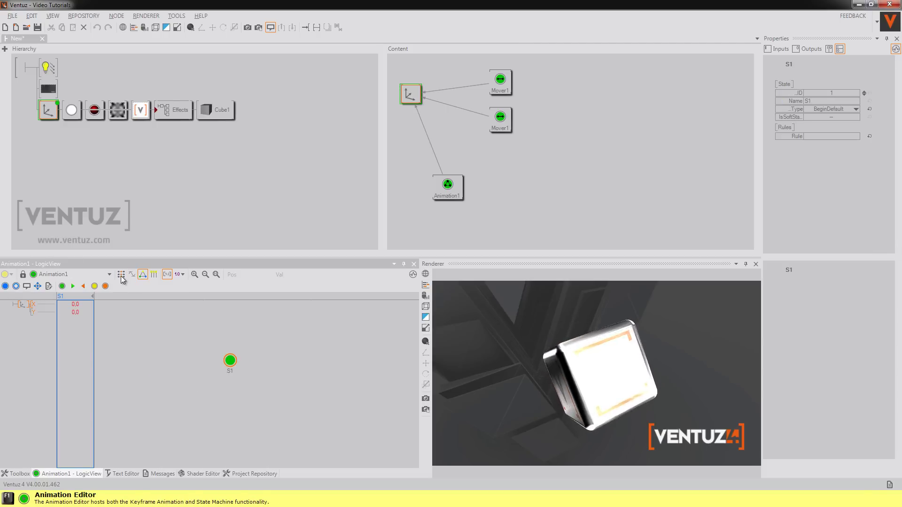
pyautogui.click(121, 275)
pyautogui.click(55, 286)
pyautogui.click(64, 297)
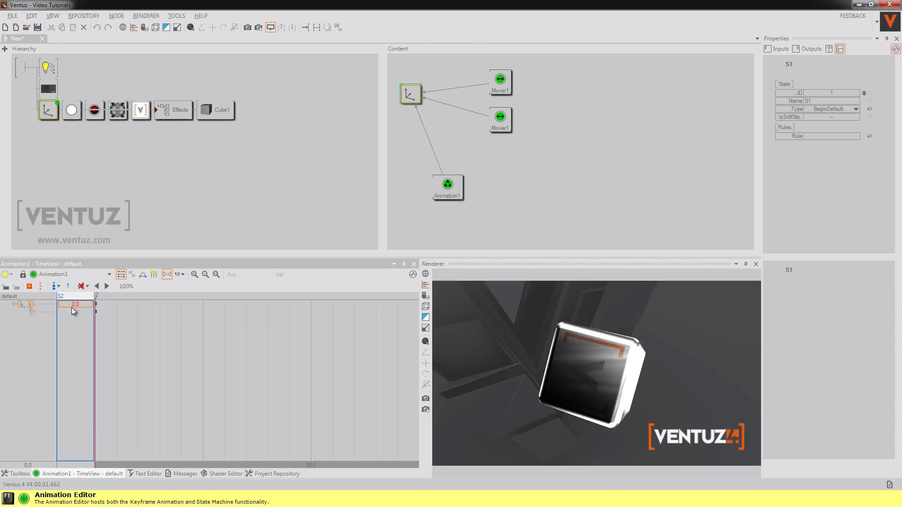
pyautogui.click(142, 275)
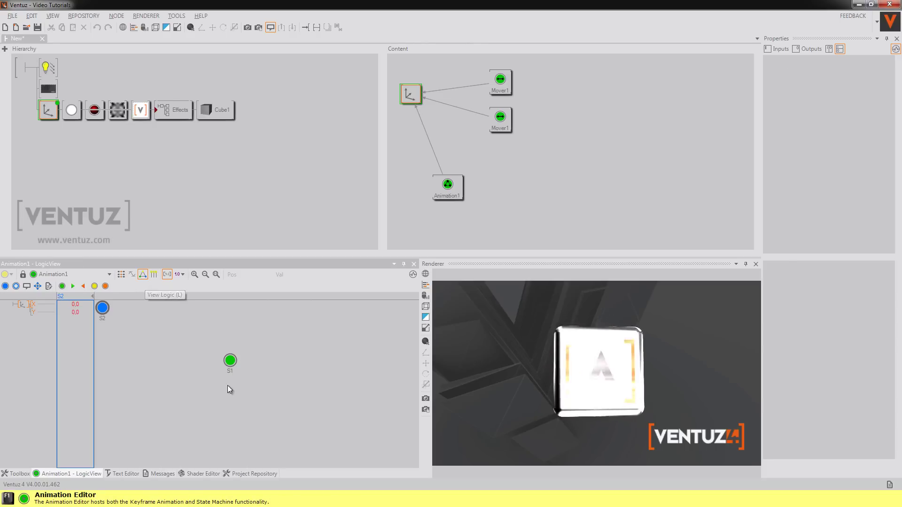
pyautogui.moveTo(102, 308); pyautogui.dragTo(275, 353)
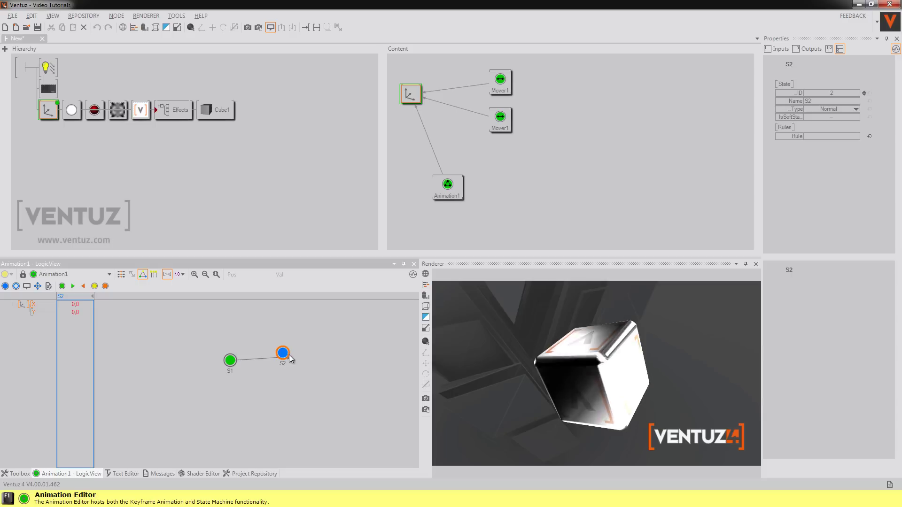
# - Move S1 further left, set X to 12.0 at S2 in the S1→S2 transition, and preview
pyautogui.click(286, 358)
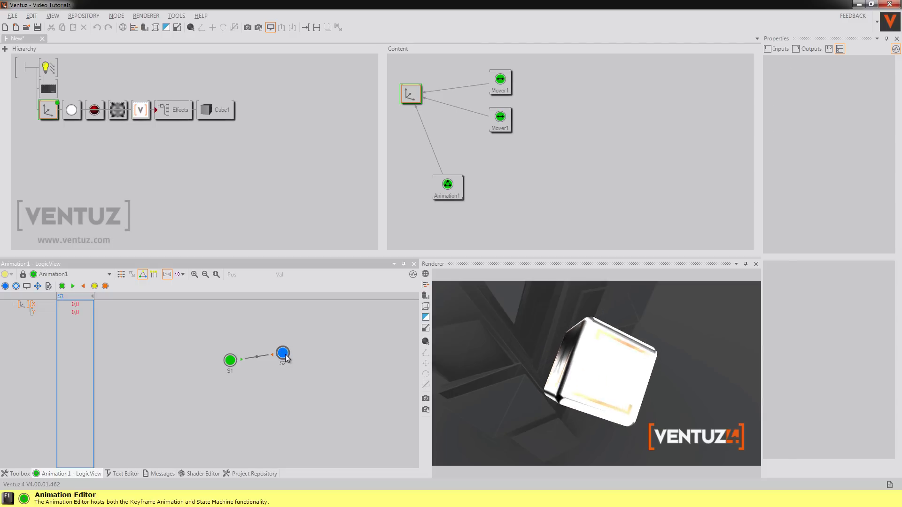
pyautogui.moveTo(225, 365); pyautogui.dragTo(91, 348)
pyautogui.click(121, 275)
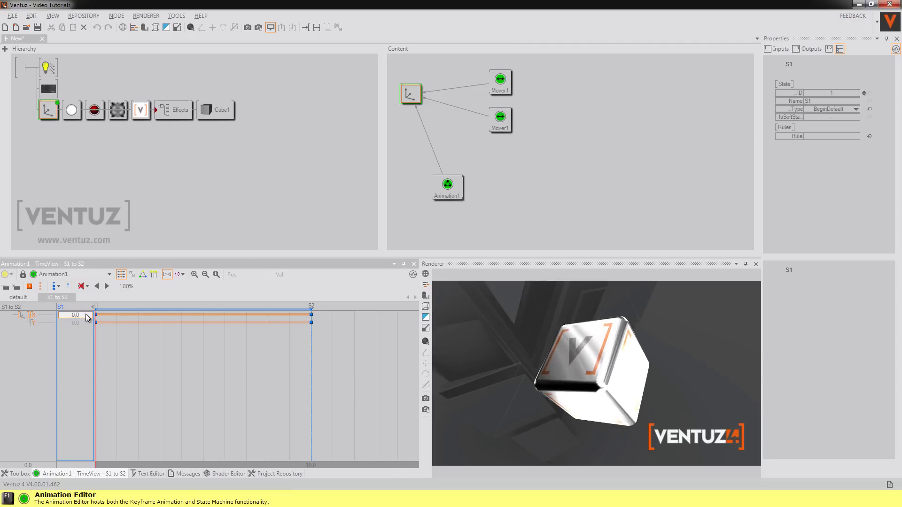
pyautogui.moveTo(71, 319); pyautogui.dragTo(317, 337)
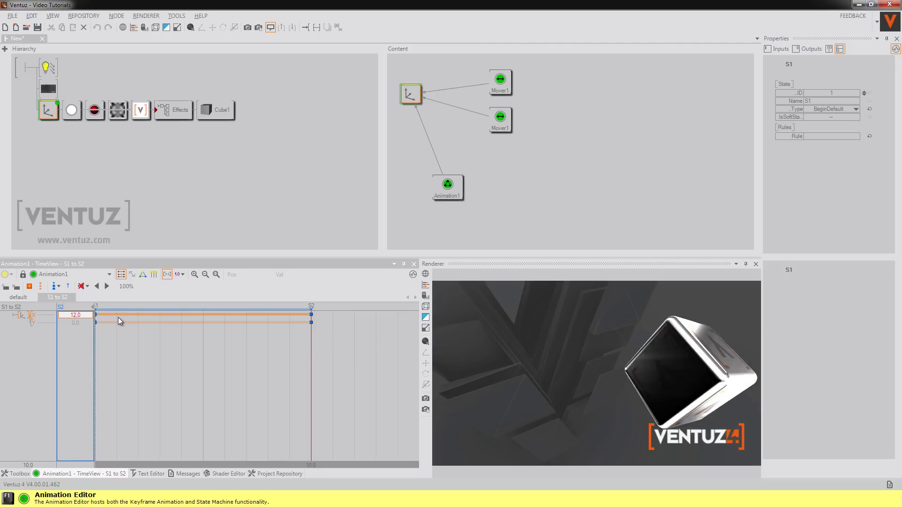
pyautogui.click(205, 362)
pyautogui.moveTo(196, 361)
pyautogui.mouseDown()
pyautogui.moveTo(99, 362)
pyautogui.moveTo(278, 364)
pyautogui.moveTo(312, 353)
pyautogui.moveTo(205, 353)
pyautogui.mouseUp()
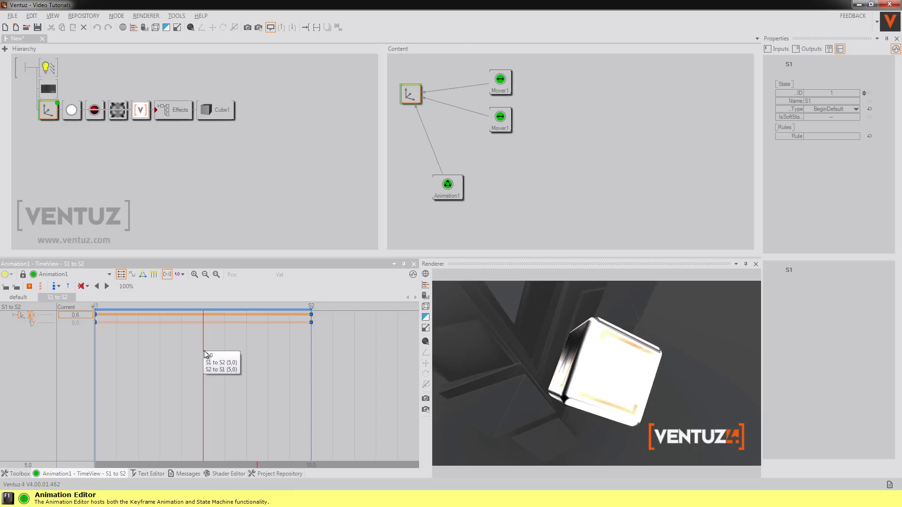
# - In the S1→S2 transition timeline, set the current time to about 5.4
pyautogui.click(143, 274)
pyautogui.click(194, 356)
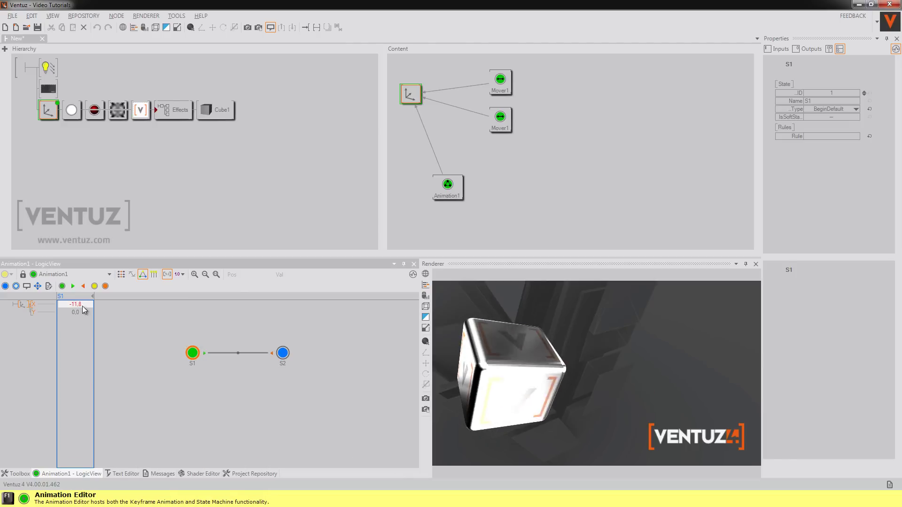
pyautogui.click(121, 275)
pyautogui.click(179, 356)
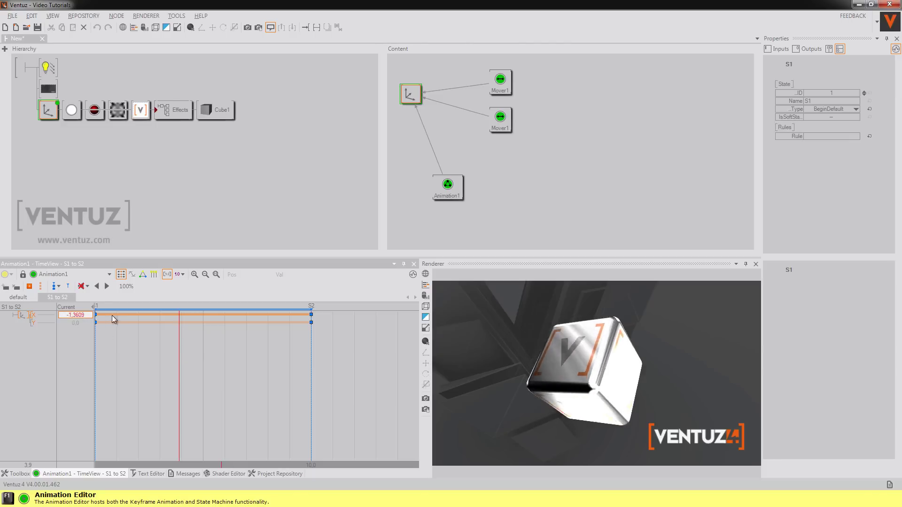
pyautogui.press('Left')
pyautogui.moveTo(179, 357)
pyautogui.mouseDown()
pyautogui.moveTo(146, 357)
pyautogui.moveTo(212, 356)
pyautogui.moveTo(181, 356)
pyautogui.mouseUp()
pyautogui.press('Right')
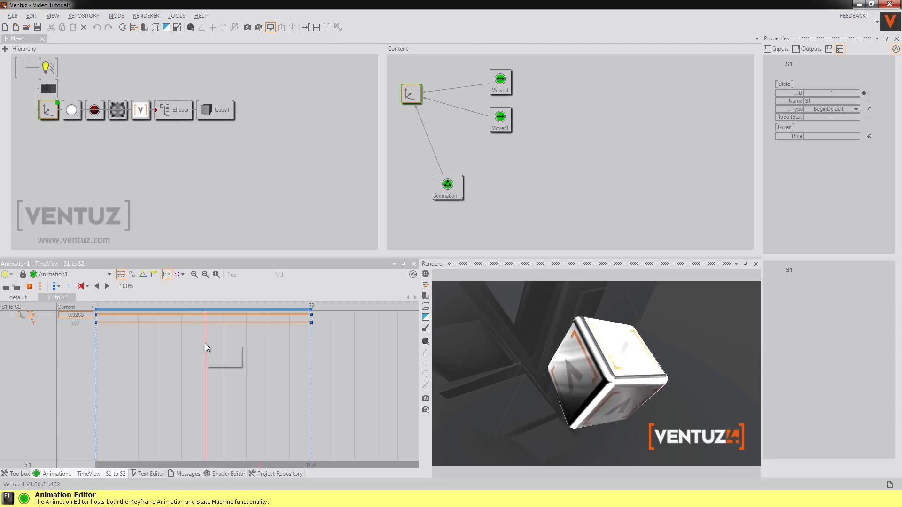
# - Add a mid-transition Y keyframe there, adjust the values, and preview the shaped motion
pyautogui.moveTo(77, 320)
pyautogui.mouseDown()
pyautogui.moveTo(96, 321)
pyautogui.moveTo(79, 325)
pyautogui.moveTo(84, 318)
pyautogui.mouseUp()
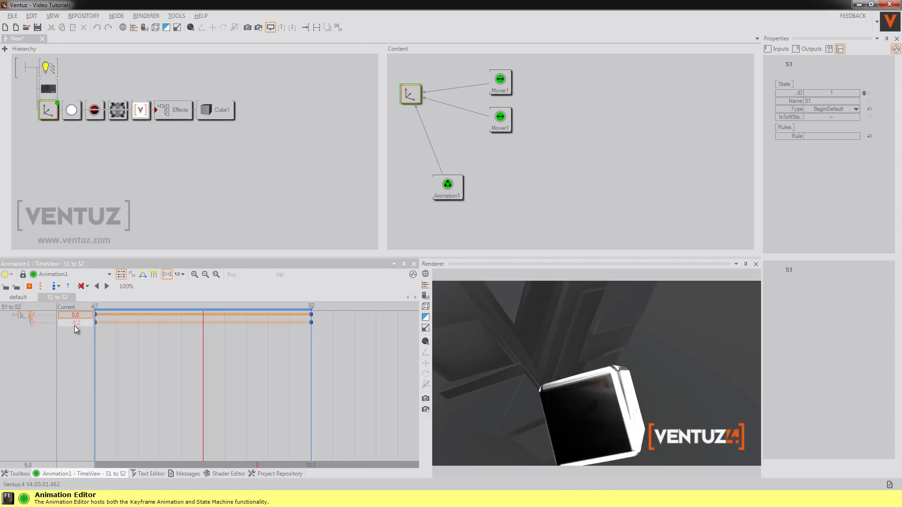
pyautogui.click(33, 324)
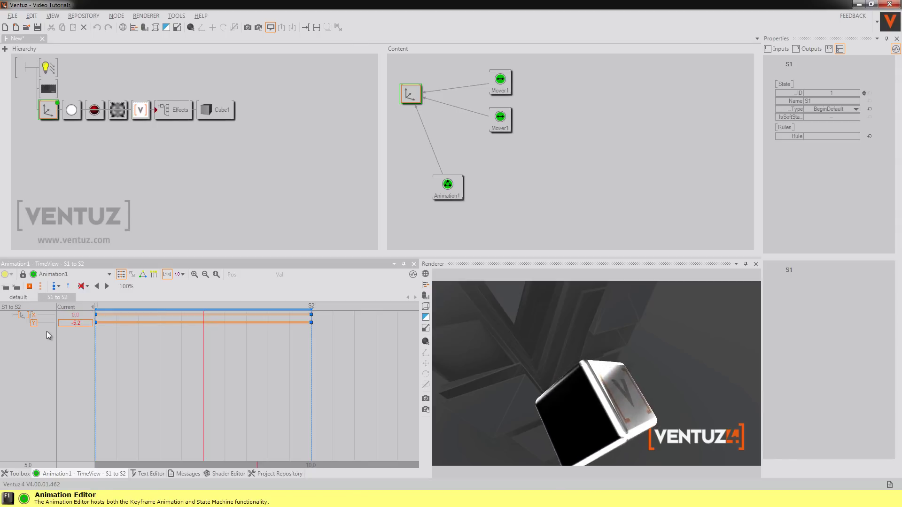
pyautogui.click(29, 286)
pyautogui.moveTo(121, 368); pyautogui.dragTo(311, 365)
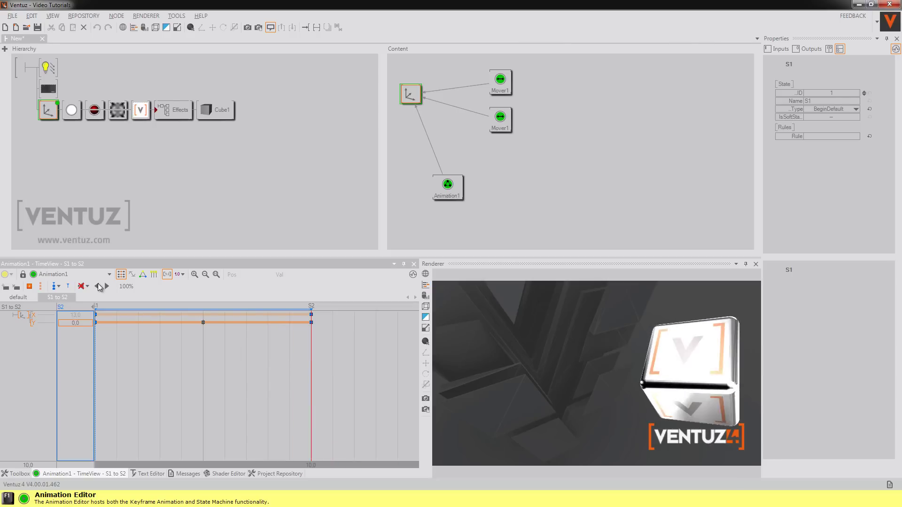
pyautogui.click(142, 274)
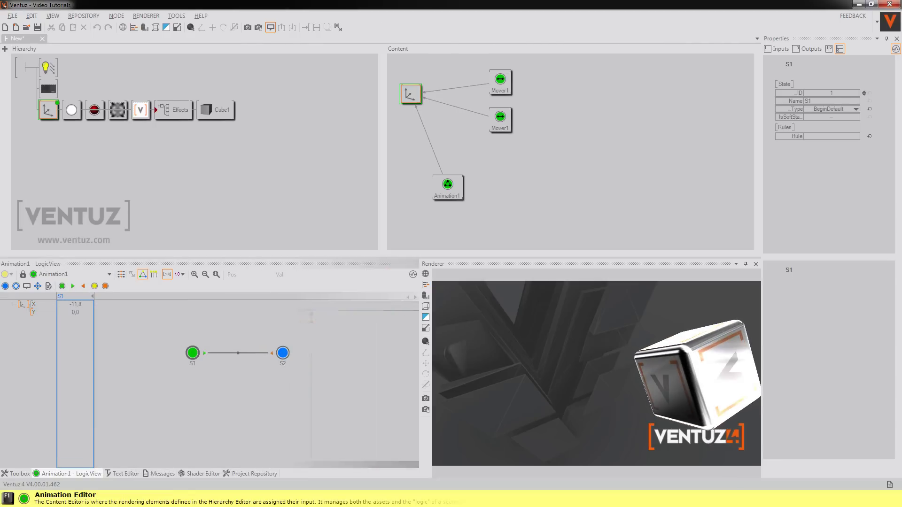
pyautogui.click(448, 186)
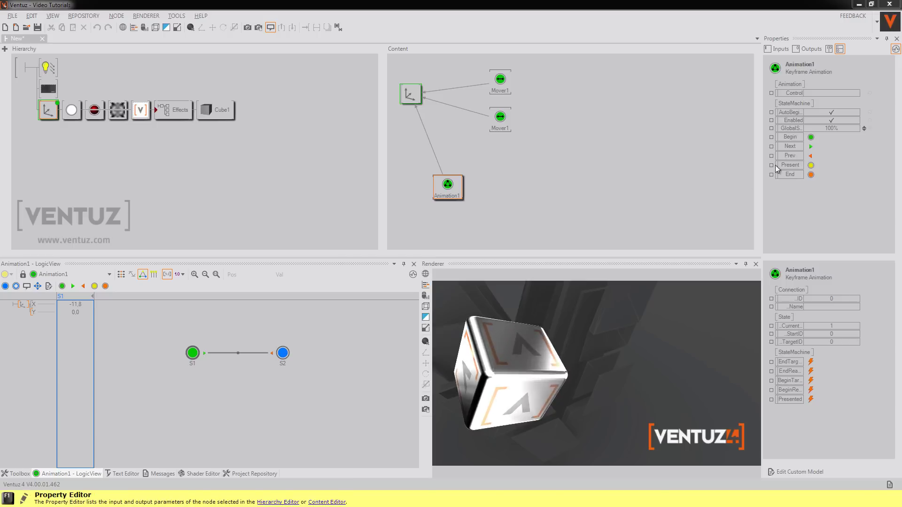
pyautogui.click(444, 193)
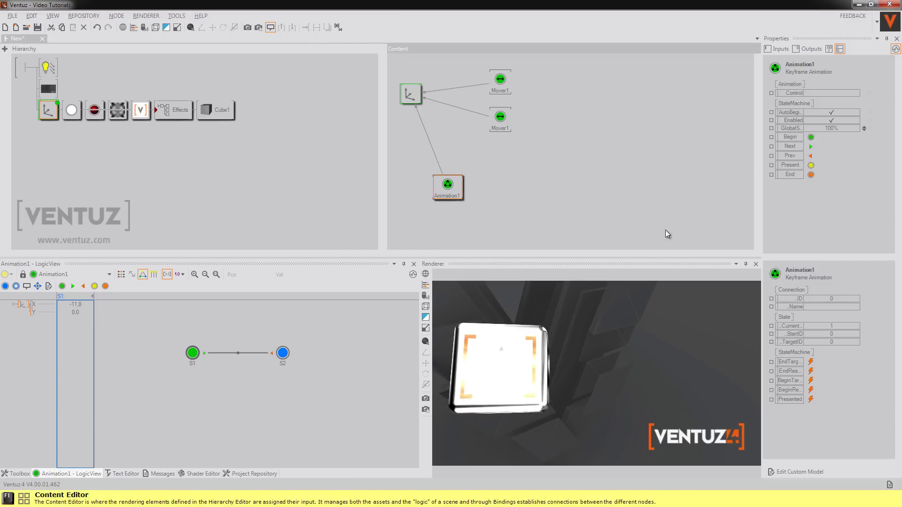
pyautogui.click(811, 147)
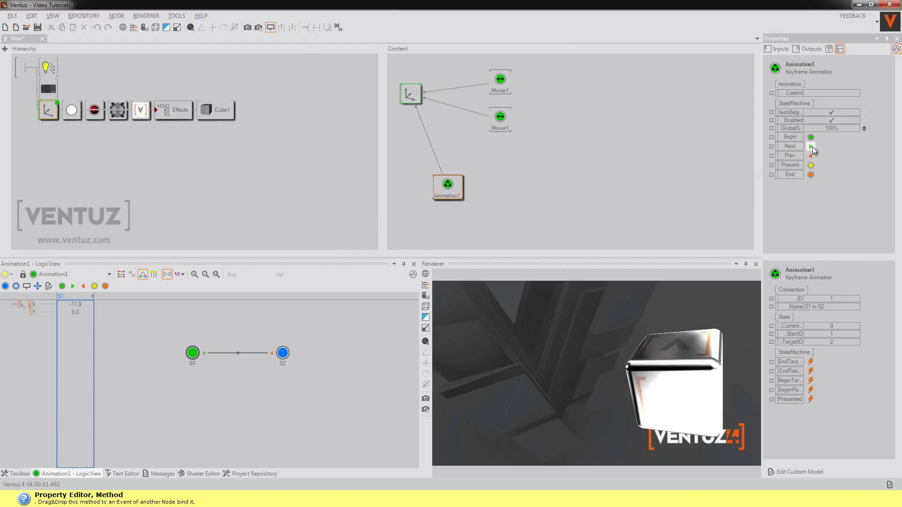
pyautogui.click(811, 156)
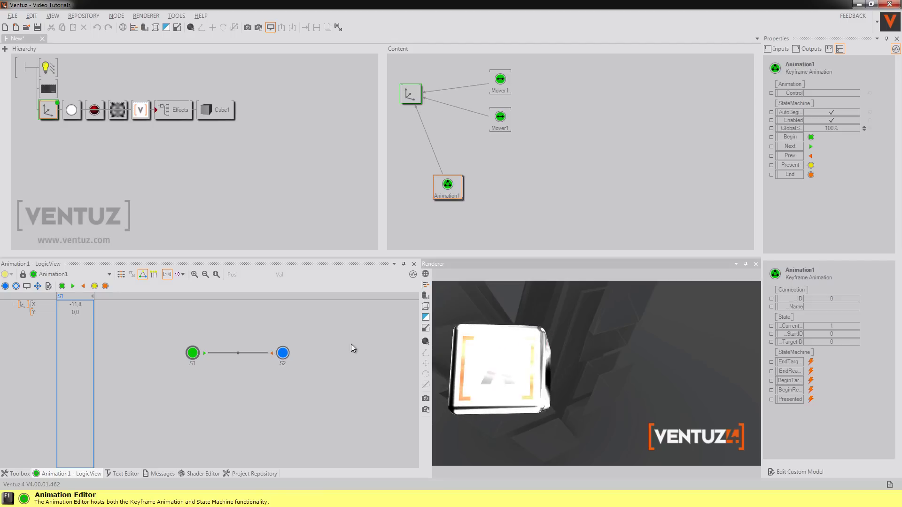
# - Check that S2 holds X 13.0 and Y 0.0 versus S1's -11.8, then reselect Animation1
pyautogui.click(189, 356)
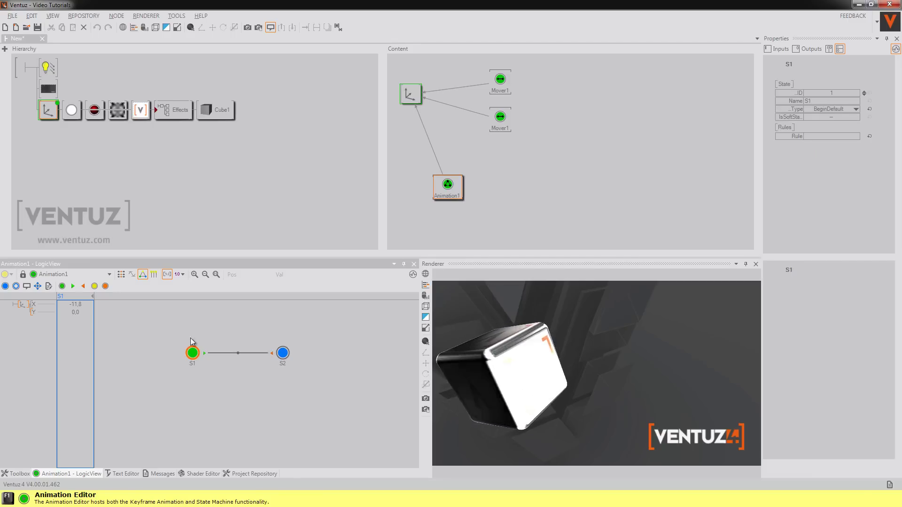
pyautogui.click(447, 186)
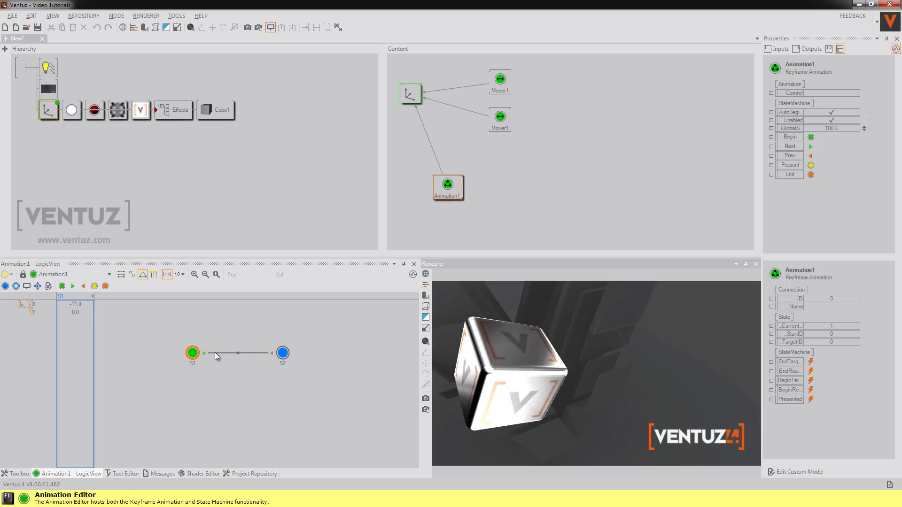
pyautogui.click(282, 353)
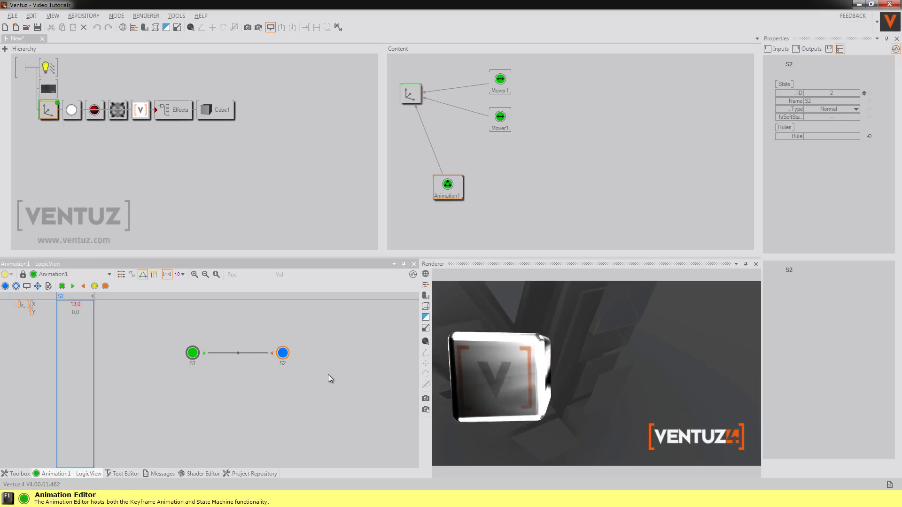
pyautogui.click(448, 186)
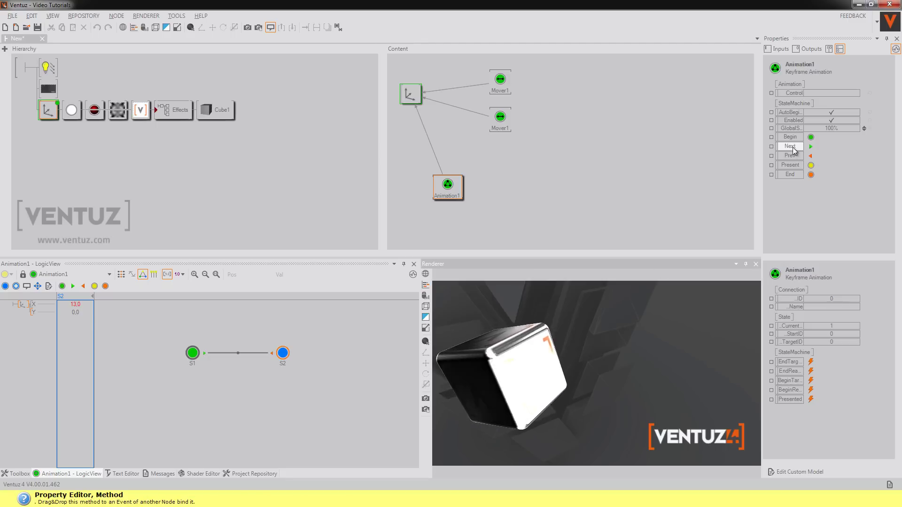
# - Bind the Next method to the S1→S2 transition and test it toward S2 and back
pyautogui.moveTo(793, 148); pyautogui.dragTo(596, 203)
pyautogui.moveTo(277, 356); pyautogui.dragTo(272, 358)
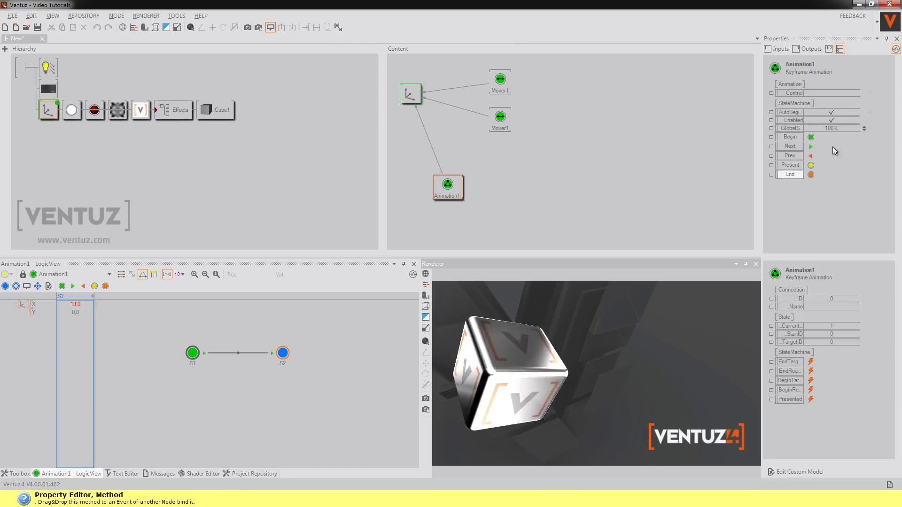
pyautogui.click(812, 147)
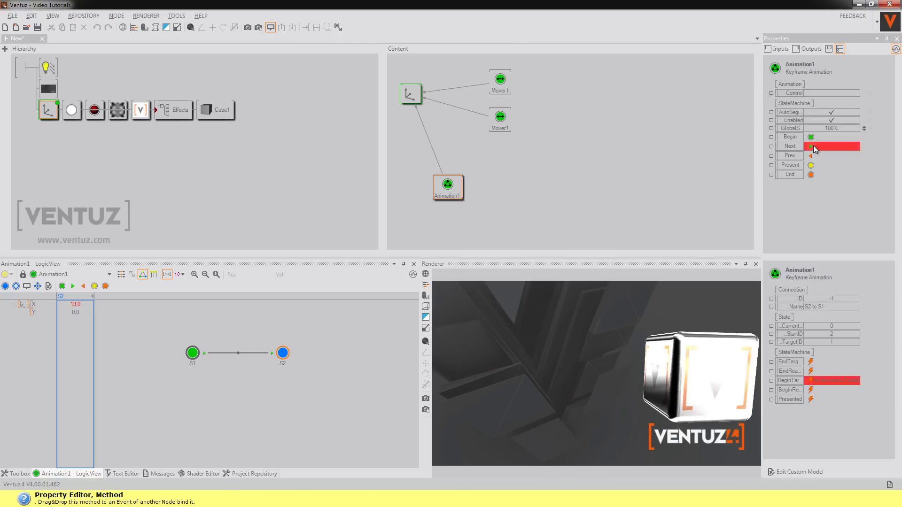
pyautogui.click(812, 147)
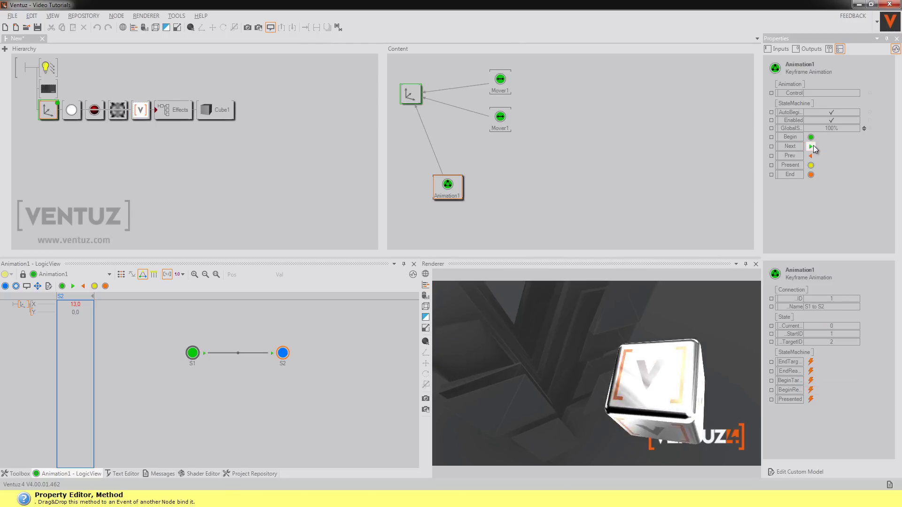
pyautogui.click(812, 146)
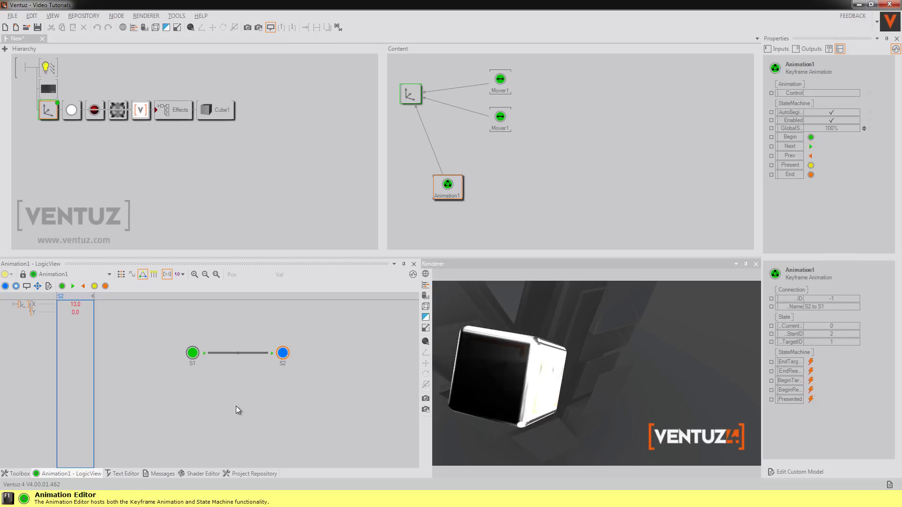
# - Inspect the S1→S2 transition's rules and open its timeline
pyautogui.click(273, 352)
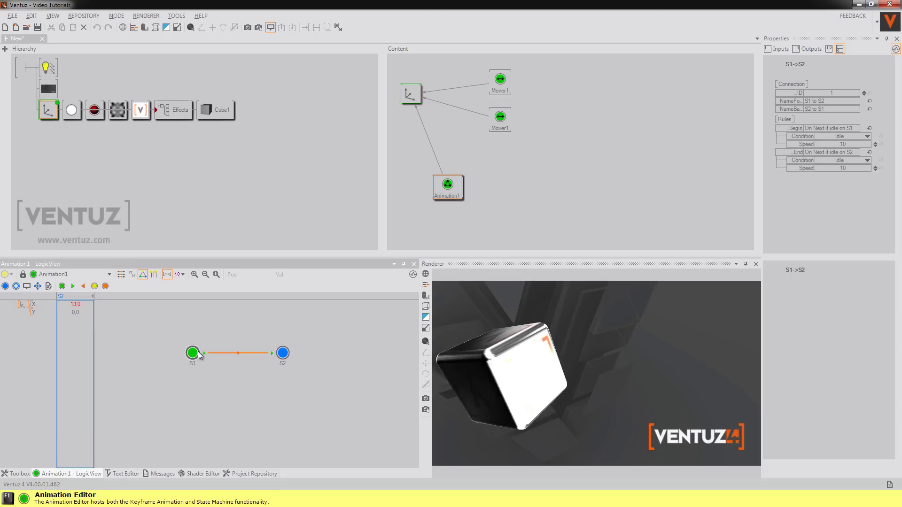
pyautogui.doubleClick(229, 354)
pyautogui.click(505, 202)
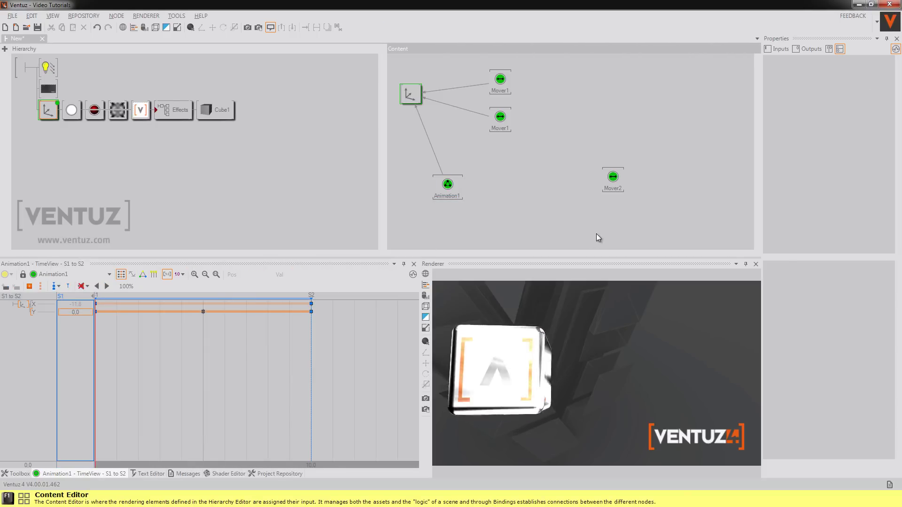
# - Add a Simple Control node to the Content editor by typing 'simple'
pyautogui.click(453, 191)
pyautogui.click(536, 193)
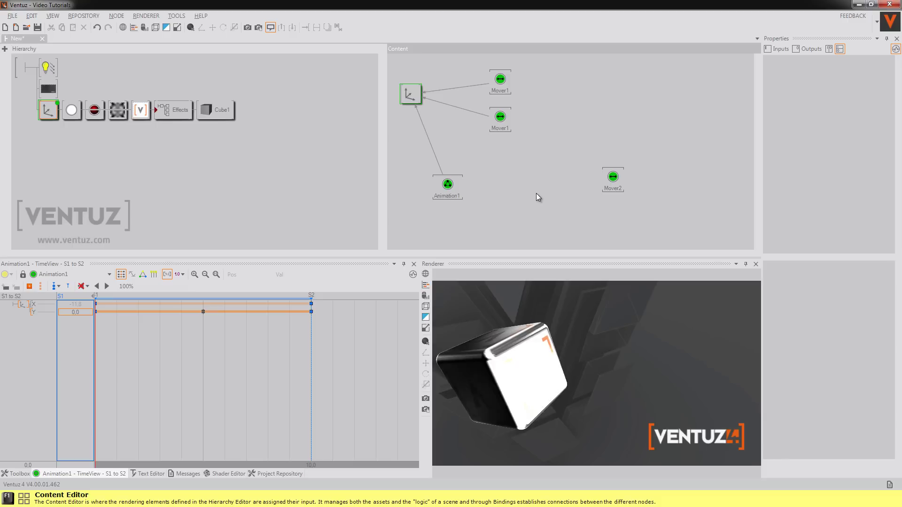
pyautogui.write('simple')
pyautogui.click(547, 235)
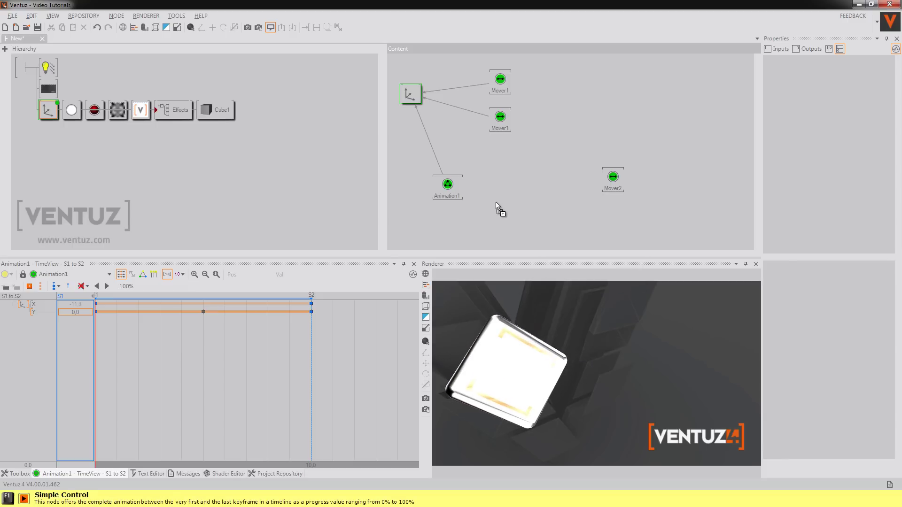
pyautogui.click(517, 193)
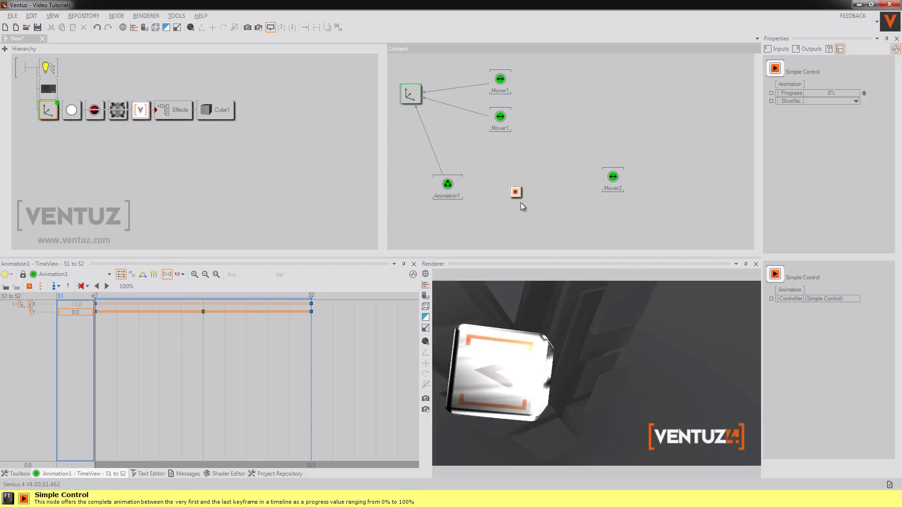
# - Bind Animation1's Control to the Simple Control and scrub its Progress to about 37%
pyautogui.click(459, 193)
pyautogui.moveTo(794, 93); pyautogui.dragTo(519, 193)
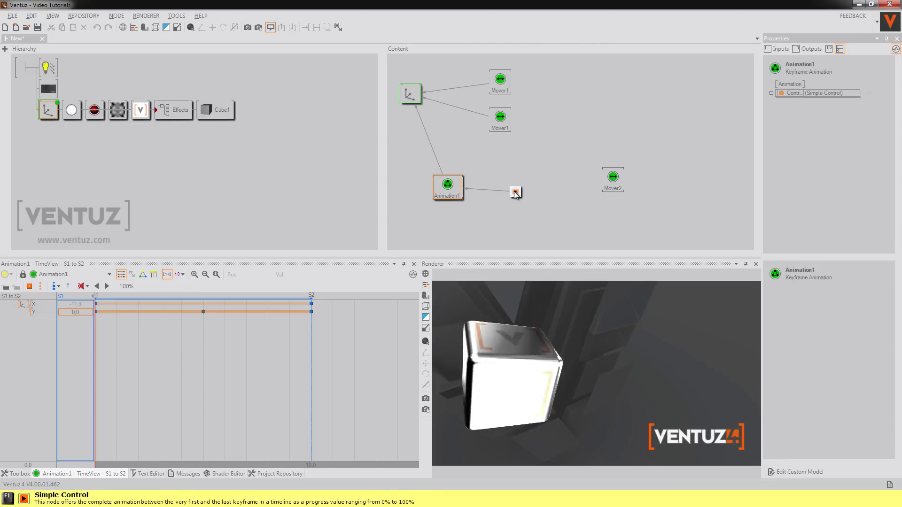
pyautogui.click(449, 188)
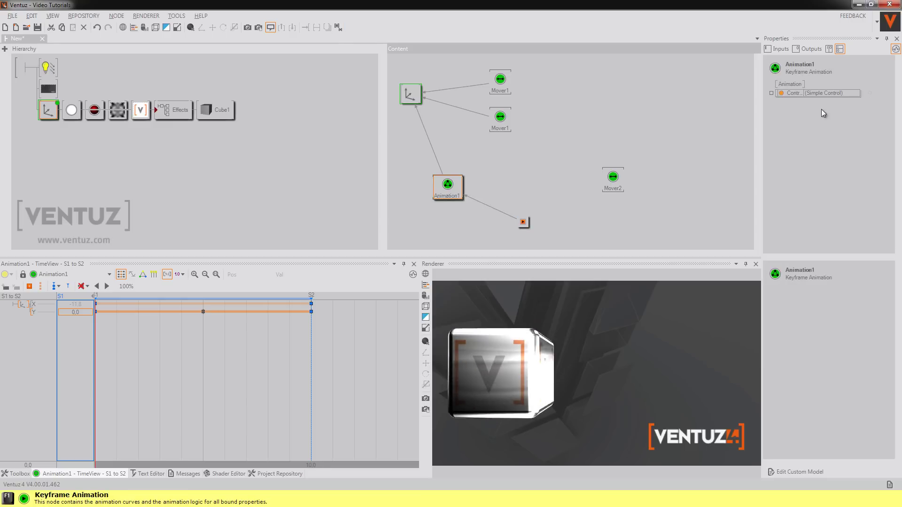
pyautogui.click(523, 222)
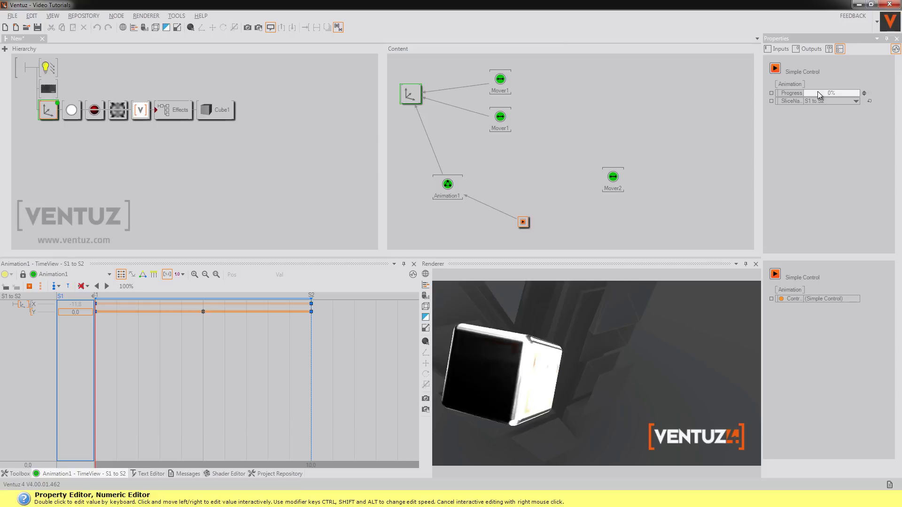
pyautogui.moveTo(818, 91); pyautogui.dragTo(613, 178)
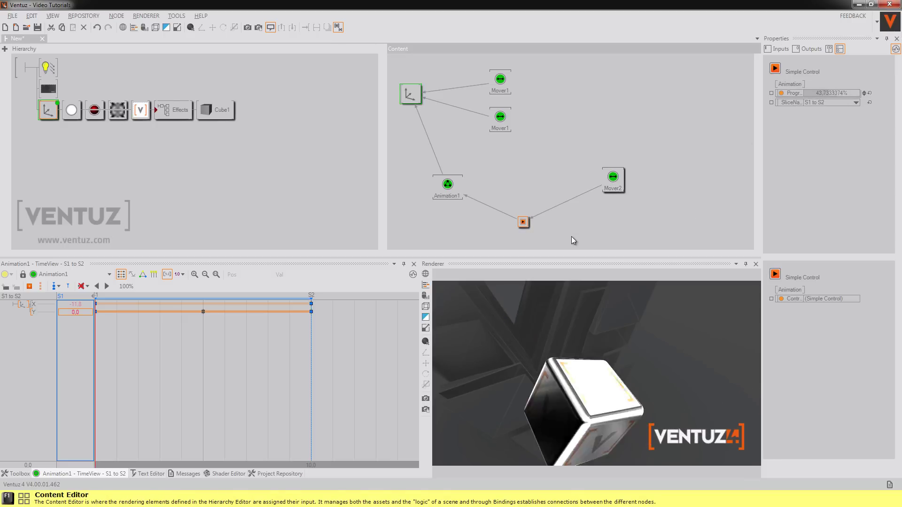
# - Replace the Simple Control with a new Timeline Control node ('ti')
pyautogui.press('Delete')
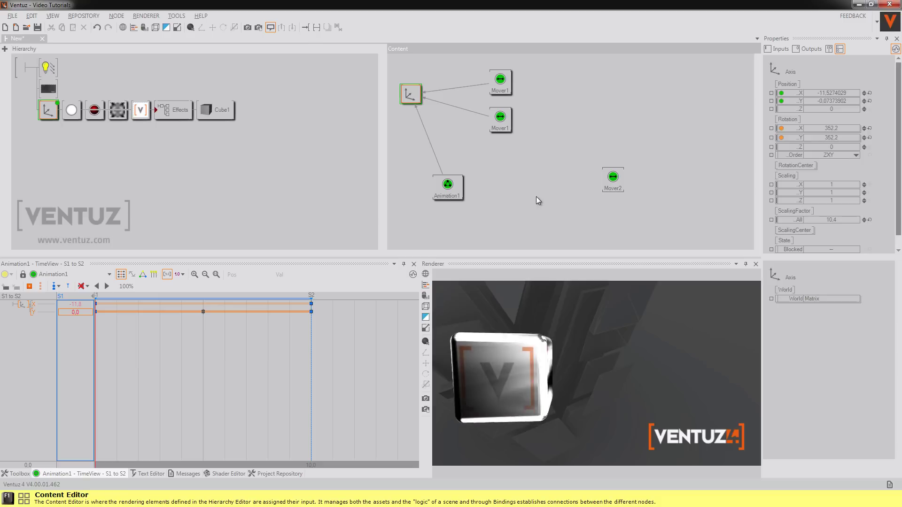
pyautogui.doubleClick(537, 196)
pyautogui.write('ti')
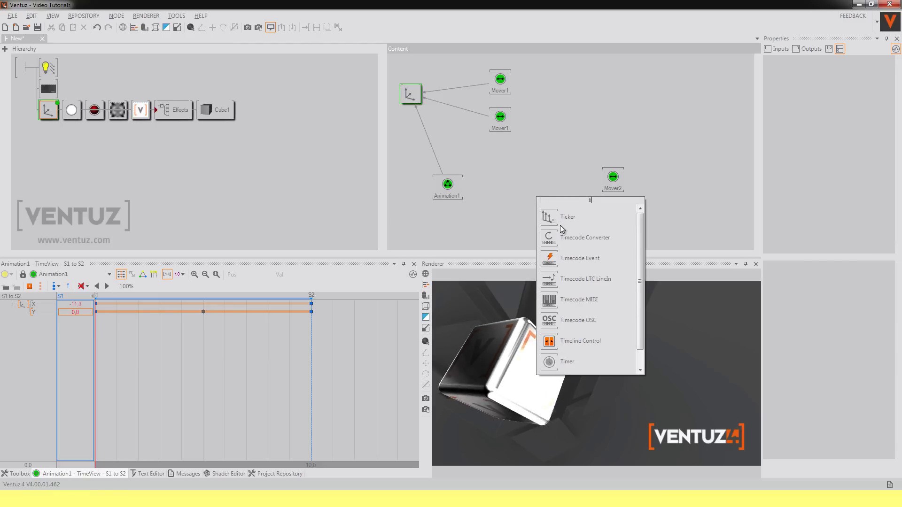
pyautogui.click(575, 341)
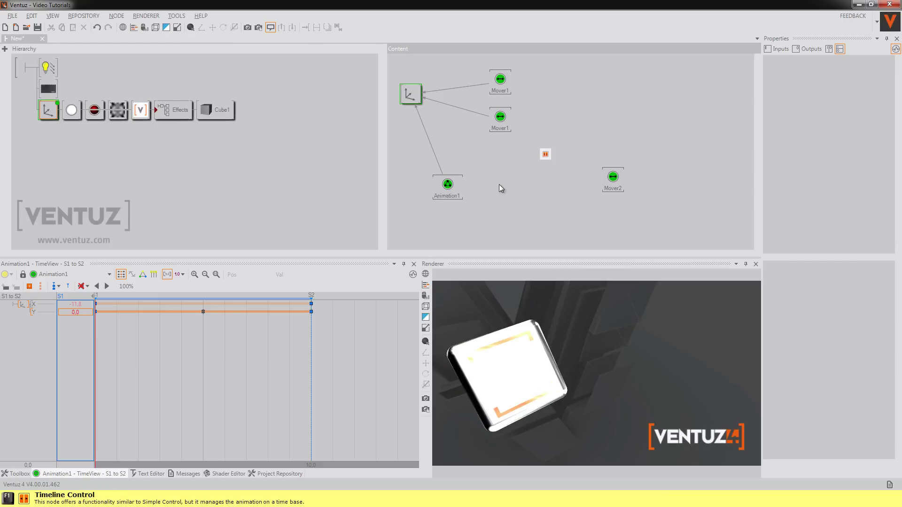
# - Bind Animation1's Control to the Timeline Control and rewind its Time
pyautogui.click(447, 186)
pyautogui.moveTo(794, 92); pyautogui.dragTo(545, 154)
pyautogui.click(546, 154)
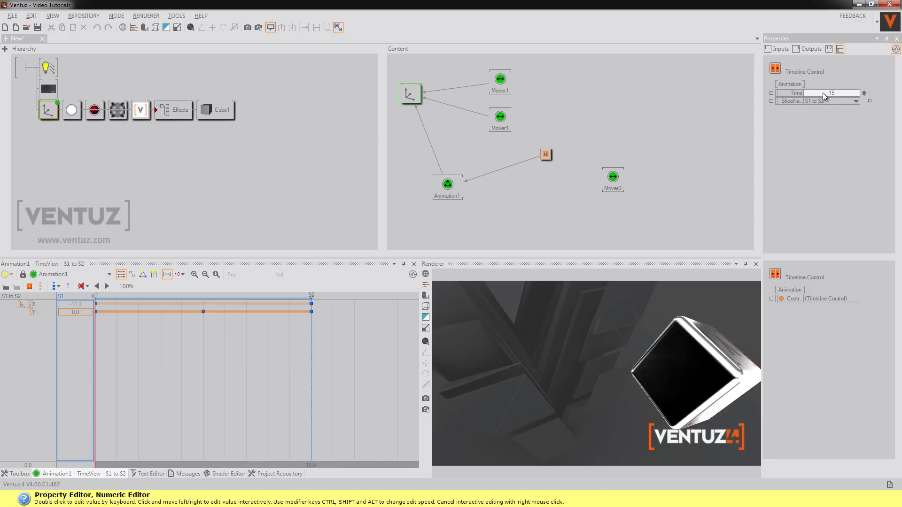
pyautogui.moveTo(825, 95); pyautogui.dragTo(817, 96)
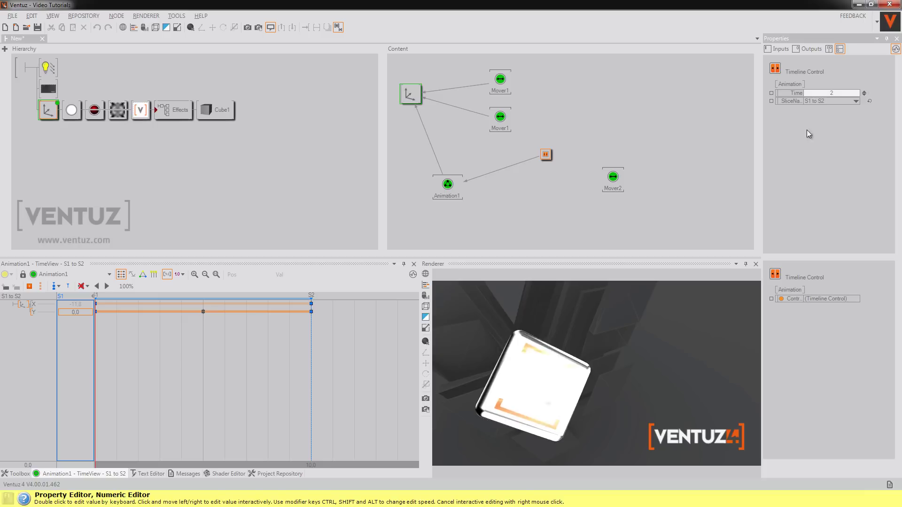
# - Delete the Timeline Control, old Animation1 and Mover2 nodes
pyautogui.click(546, 156)
pyautogui.keyDown('ctrl'); pyautogui.click(446, 188); pyautogui.keyUp('ctrl')
pyautogui.press('Delete')
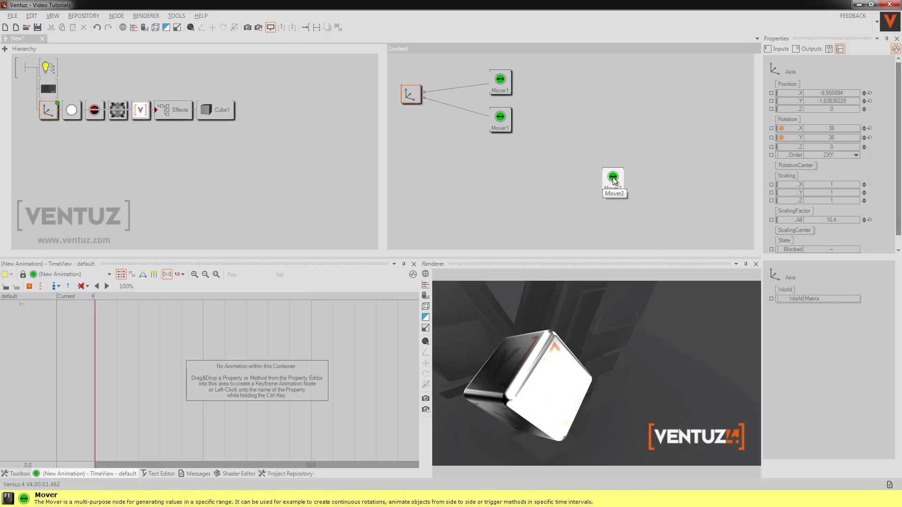
pyautogui.hotkey('ctrl', 'z')
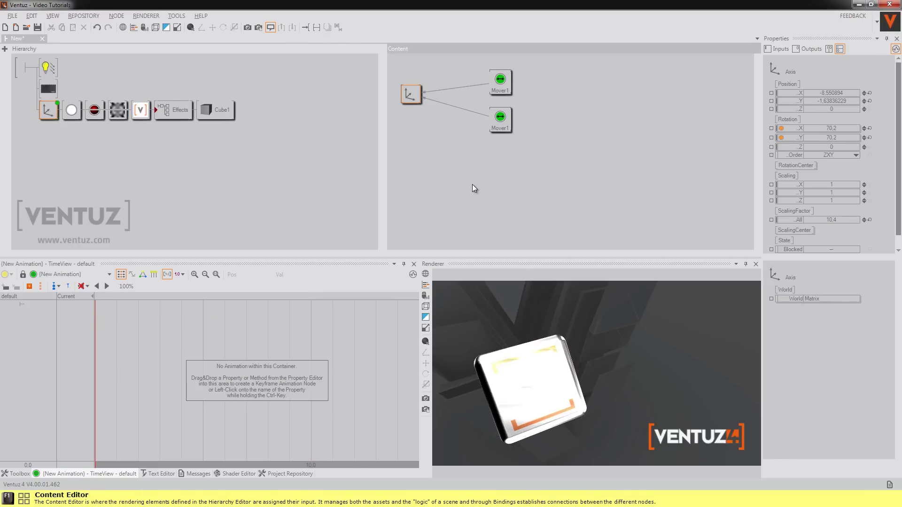
pyautogui.moveTo(524, 215); pyautogui.dragTo(441, 162)
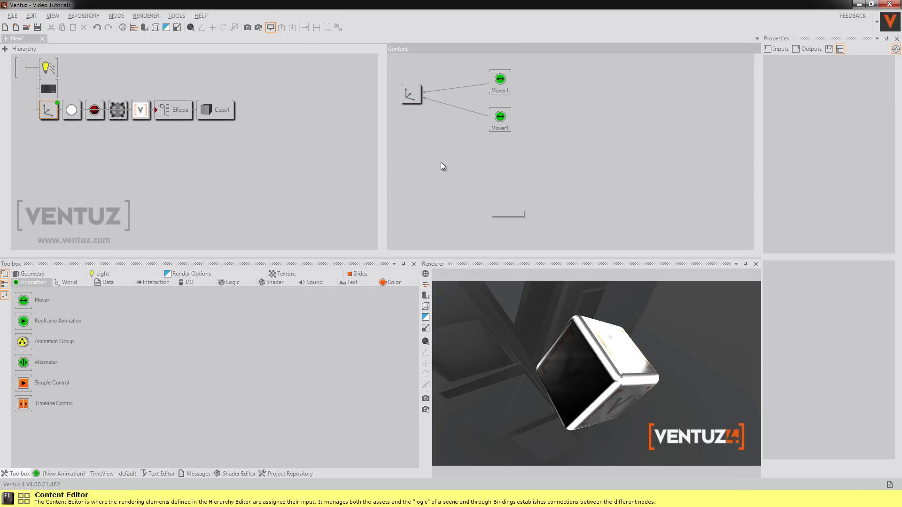
# - Animate Axis Position X with a new Animation1 placed below Axis, and open its timeline
pyautogui.click(419, 100)
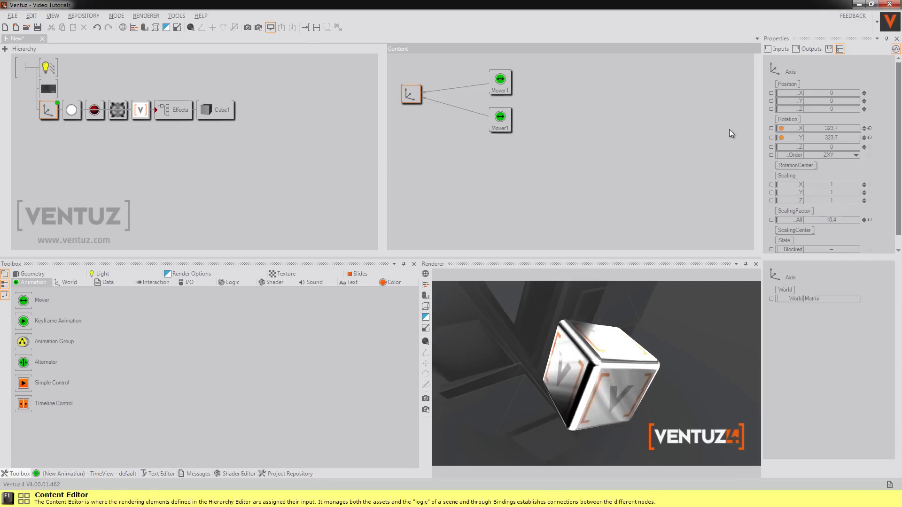
pyautogui.click(791, 95)
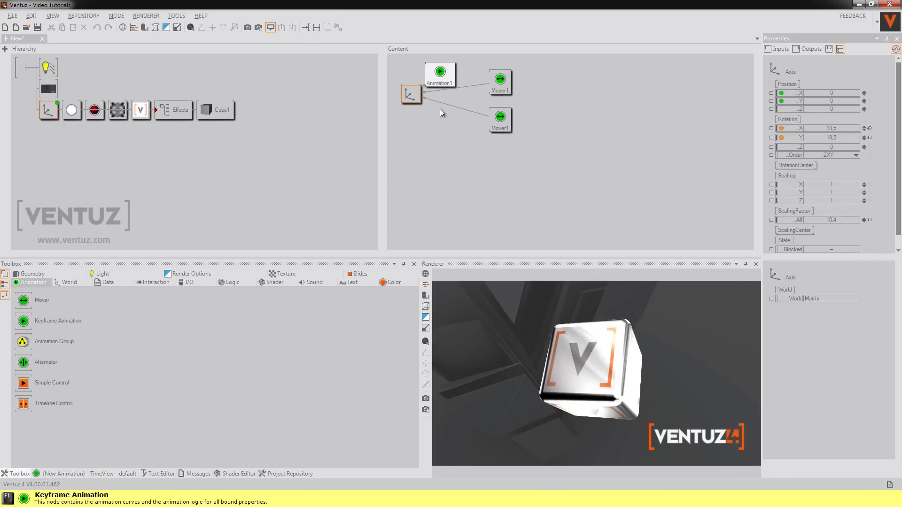
pyautogui.moveTo(449, 83); pyautogui.dragTo(449, 166)
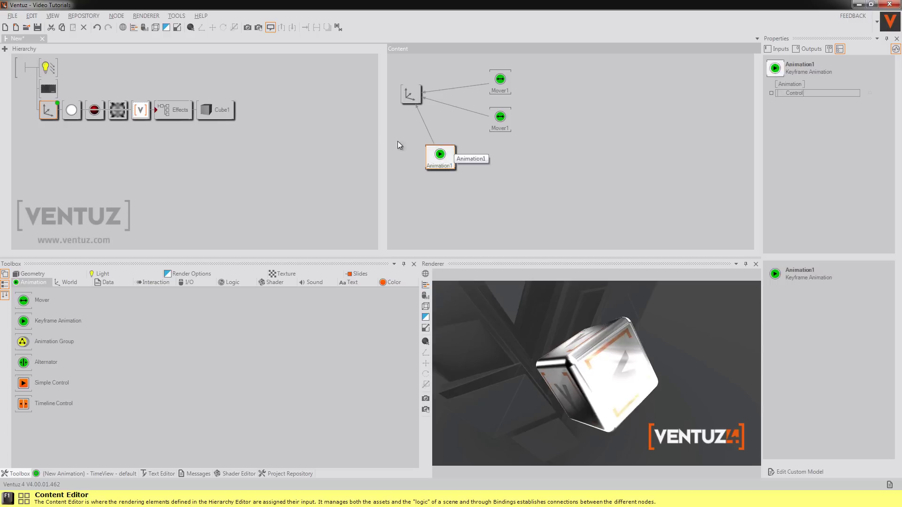
pyautogui.click(74, 474)
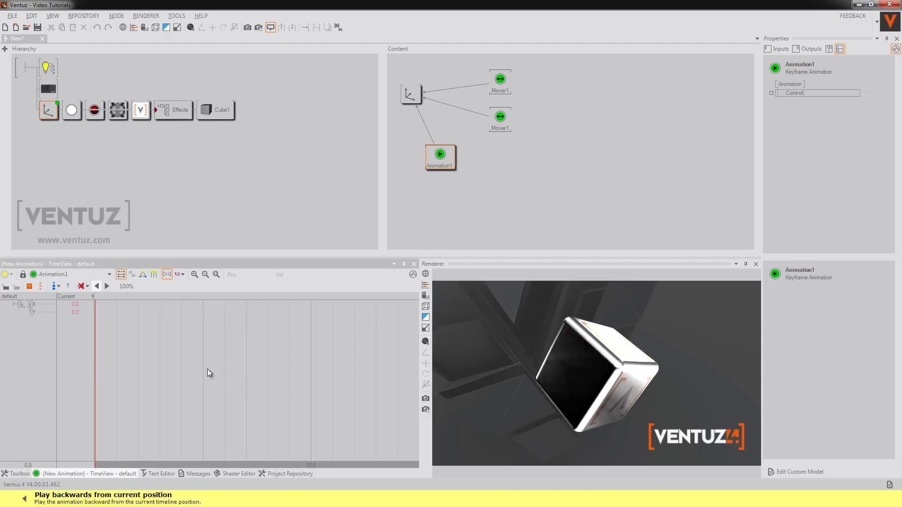
# - Create the first two states, middle and top left, in Animation1's state diagram
pyautogui.click(143, 274)
pyautogui.doubleClick(148, 353)
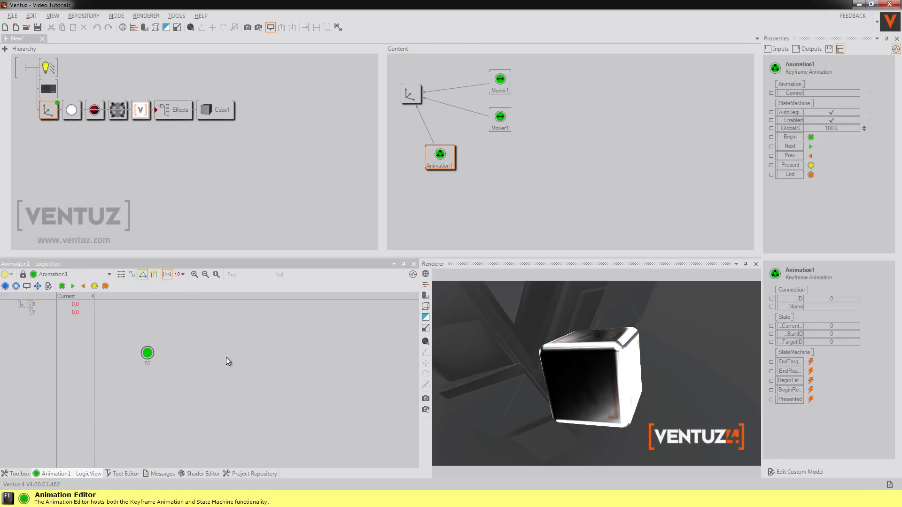
pyautogui.doubleClick(236, 353)
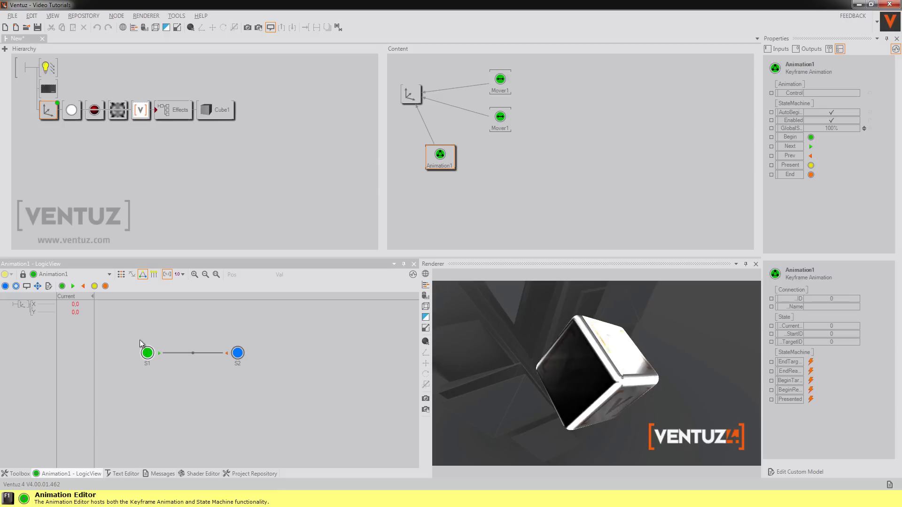
# - Scrub the timeline past the second state and back to middle at 0
pyautogui.click(121, 274)
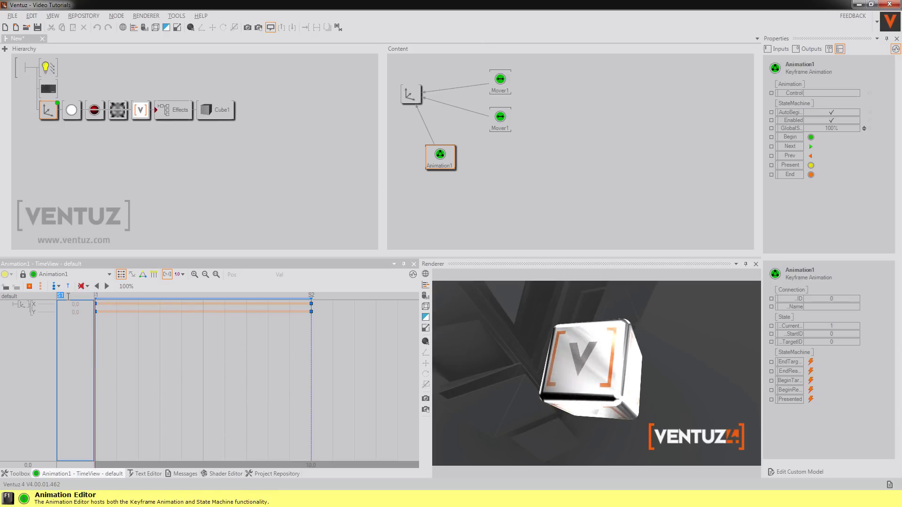
pyautogui.moveTo(187, 374); pyautogui.dragTo(311, 376)
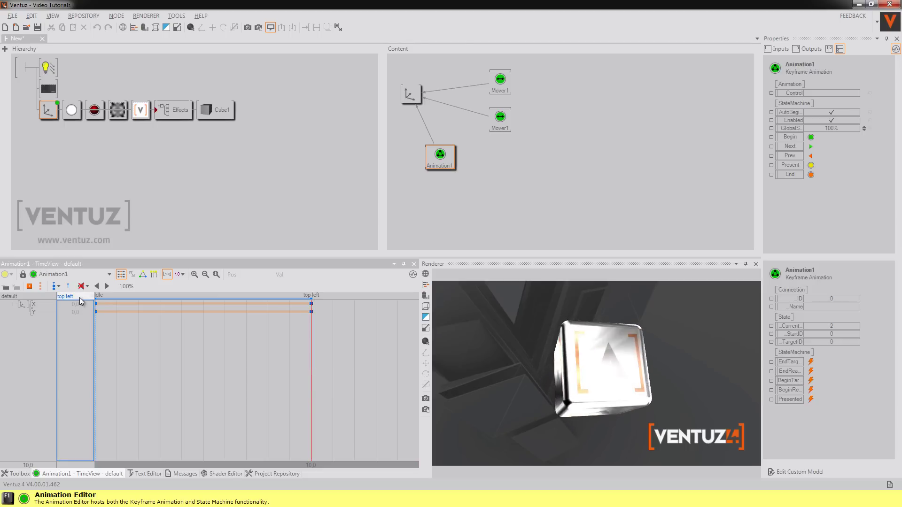
pyautogui.moveTo(266, 370); pyautogui.dragTo(94, 356)
# - Set the Axis ScalingFactor All to 5.2 and Cube1's BevelRadius to 0.05
pyautogui.click(46, 112)
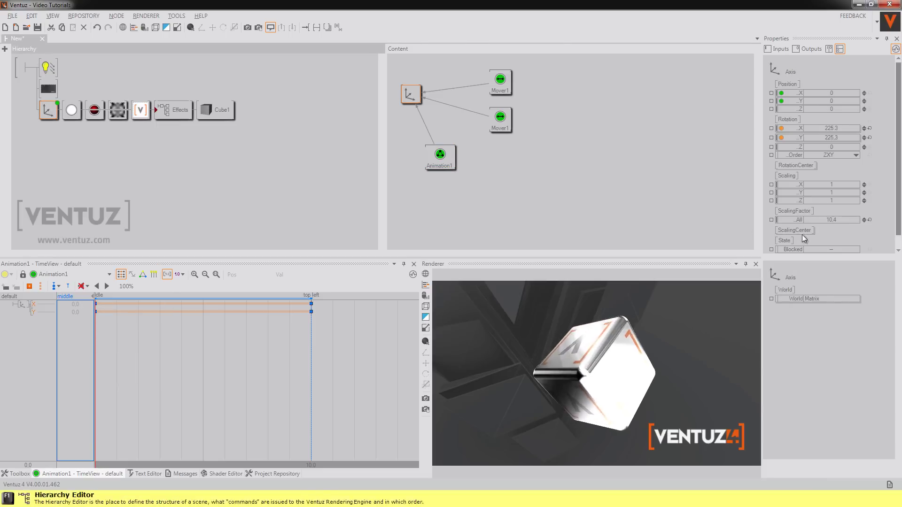
pyautogui.click(832, 220)
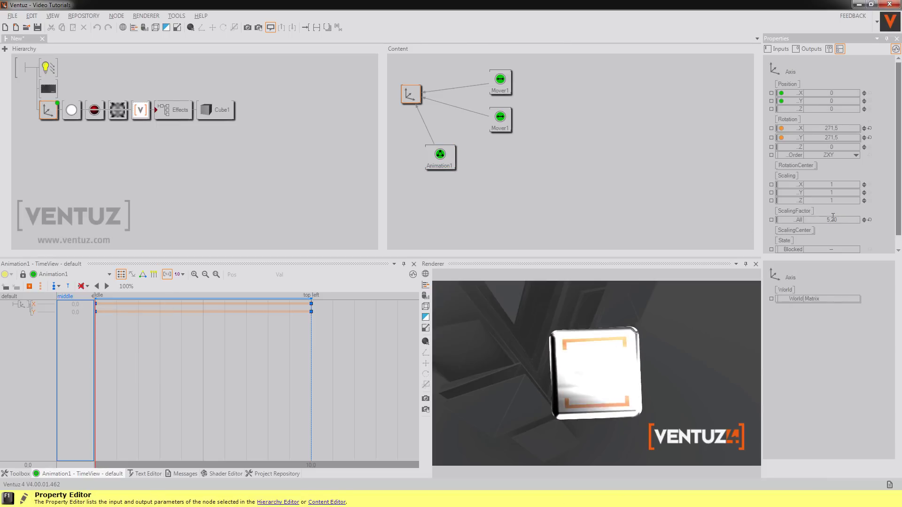
pyautogui.click(216, 110)
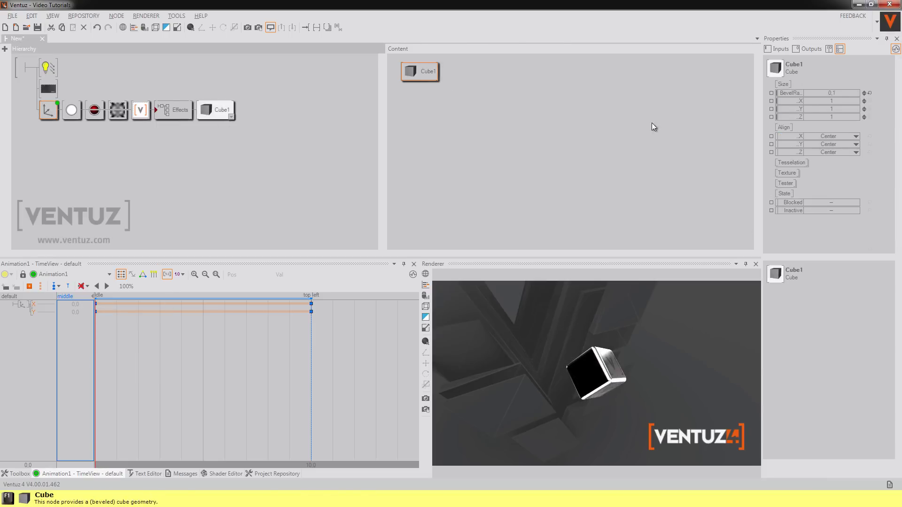
pyautogui.click(830, 92)
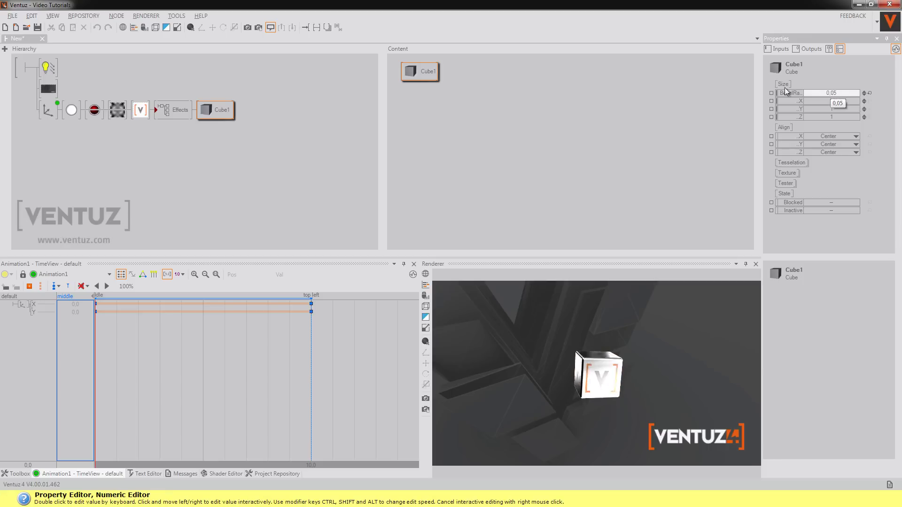
# - Add the top right, bottom left and bottom right states to Animation1
pyautogui.click(144, 275)
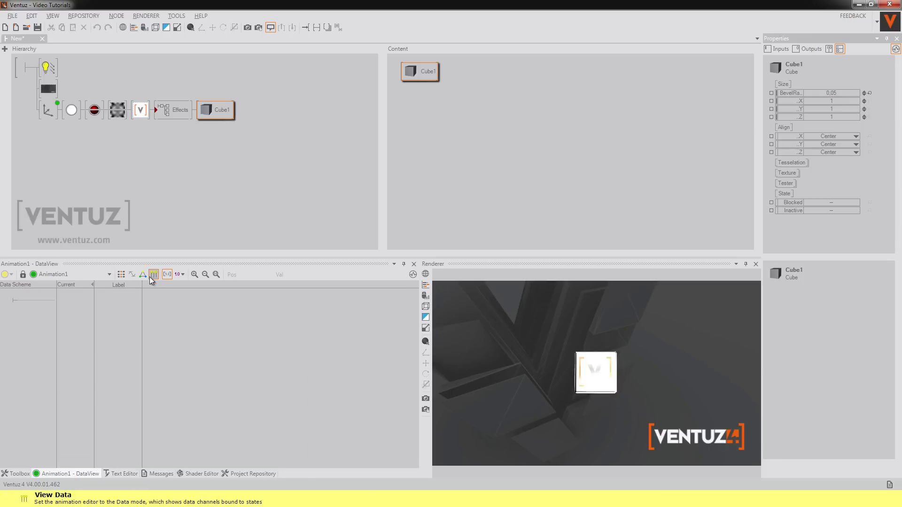
pyautogui.doubleClick(305, 353)
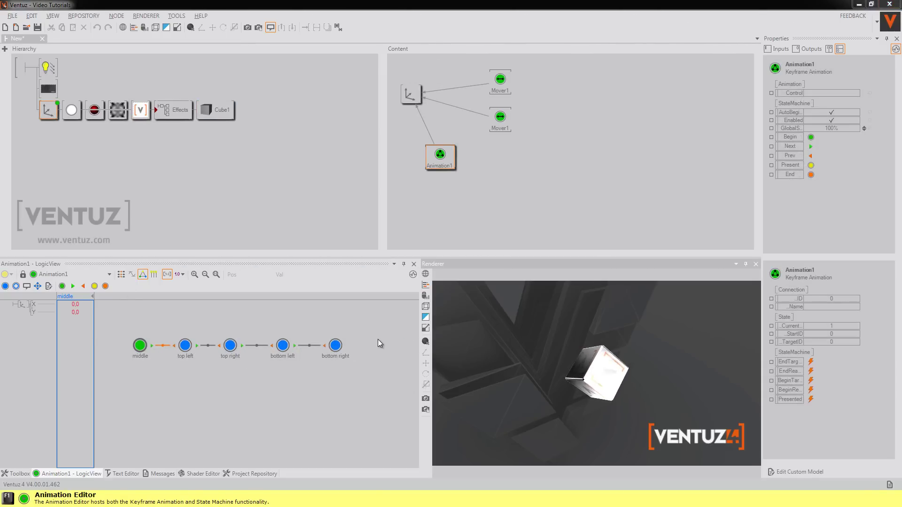
pyautogui.doubleClick(440, 157)
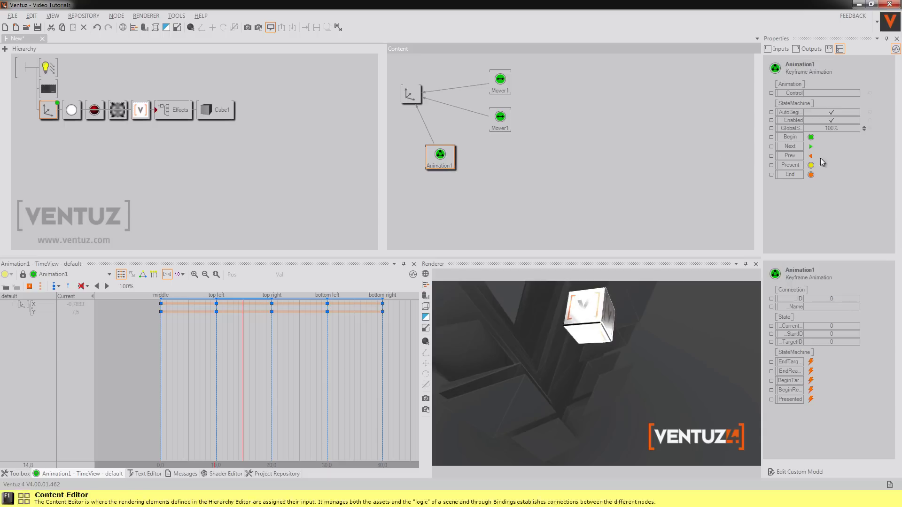
# - Test Animation1's Next and Prev methods, then return to the state diagram
pyautogui.click(811, 146)
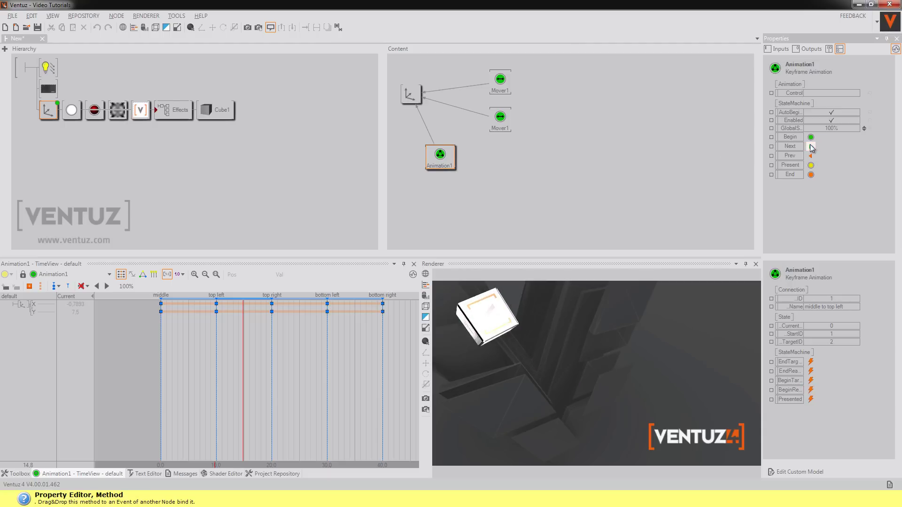
pyautogui.click(810, 156)
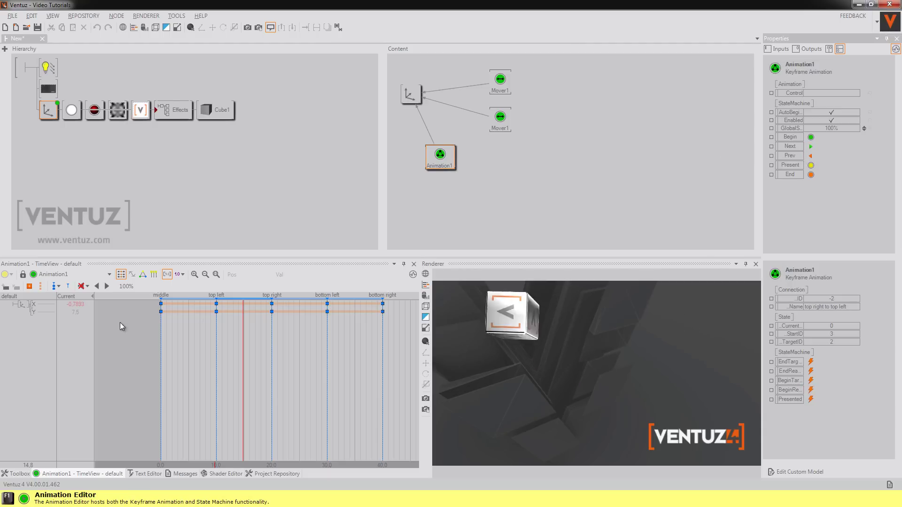
pyautogui.click(141, 276)
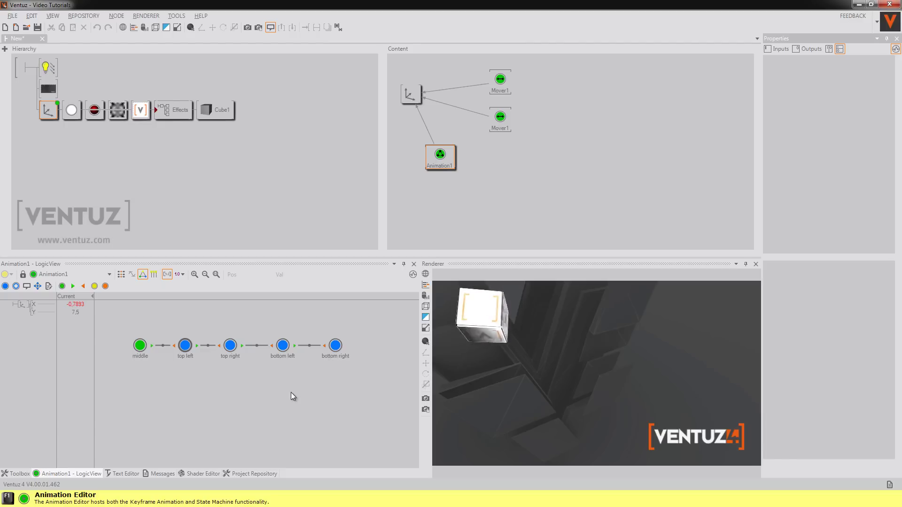
# - Auto-connect all five states to each other with animate rules
pyautogui.click(143, 350)
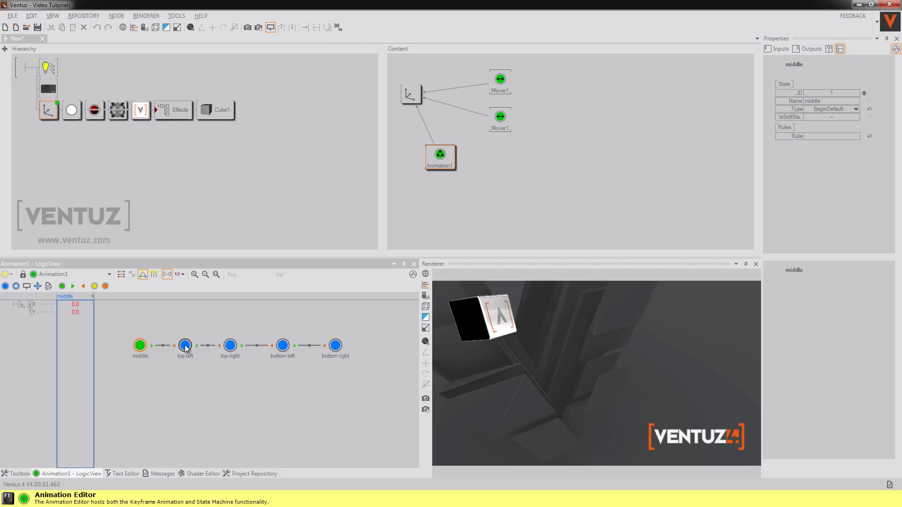
pyautogui.click(37, 286)
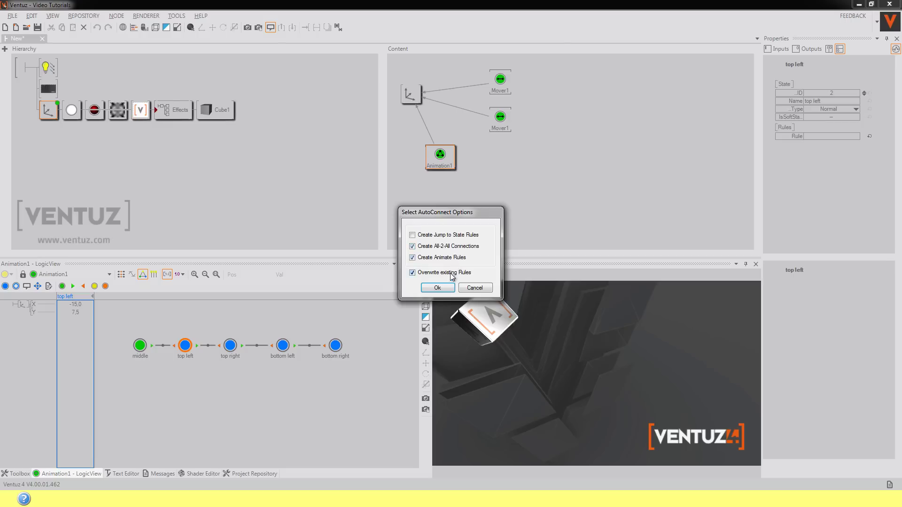
pyautogui.click(438, 288)
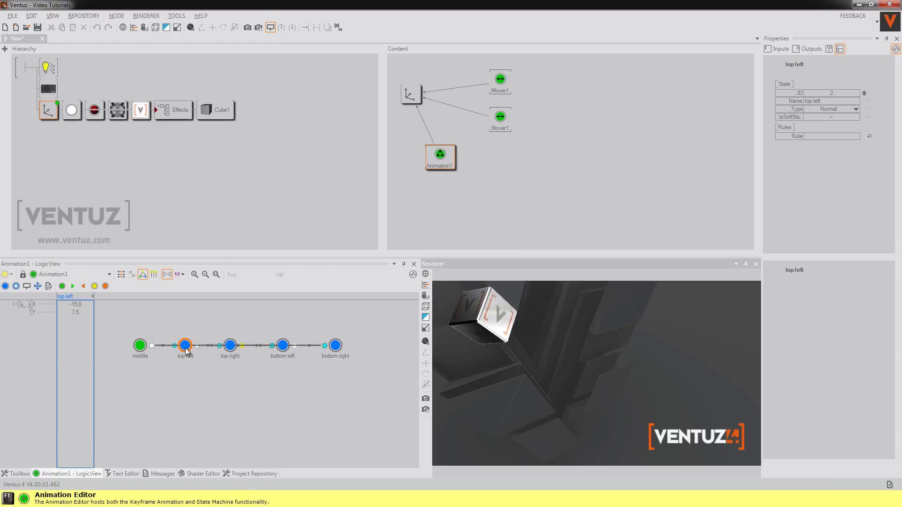
# - Rearrange the top left, top right, bottom left and bottom right state nodes to spread the connections
pyautogui.moveTo(186, 351); pyautogui.dragTo(186, 397)
pyautogui.moveTo(230, 346); pyautogui.dragTo(193, 309)
pyautogui.moveTo(283, 347); pyautogui.dragTo(239, 369)
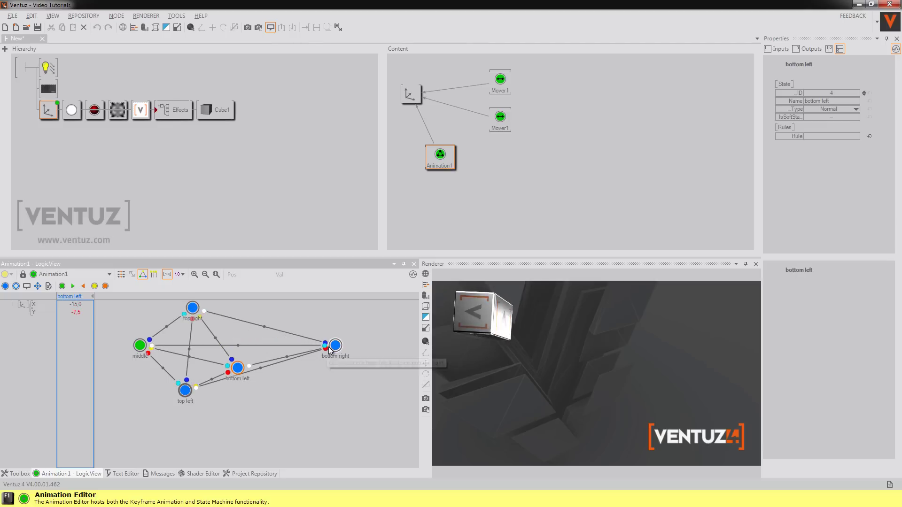
pyautogui.moveTo(324, 348); pyautogui.dragTo(247, 382)
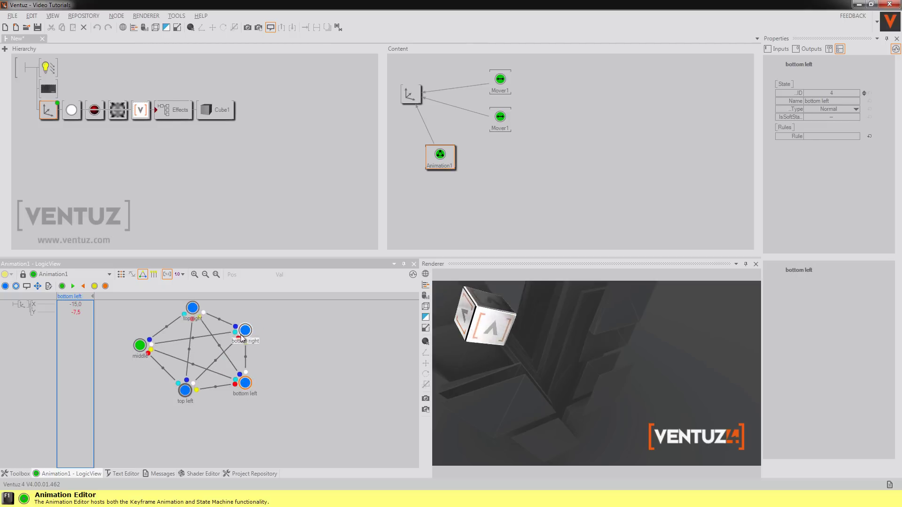
pyautogui.moveTo(242, 335); pyautogui.dragTo(266, 335)
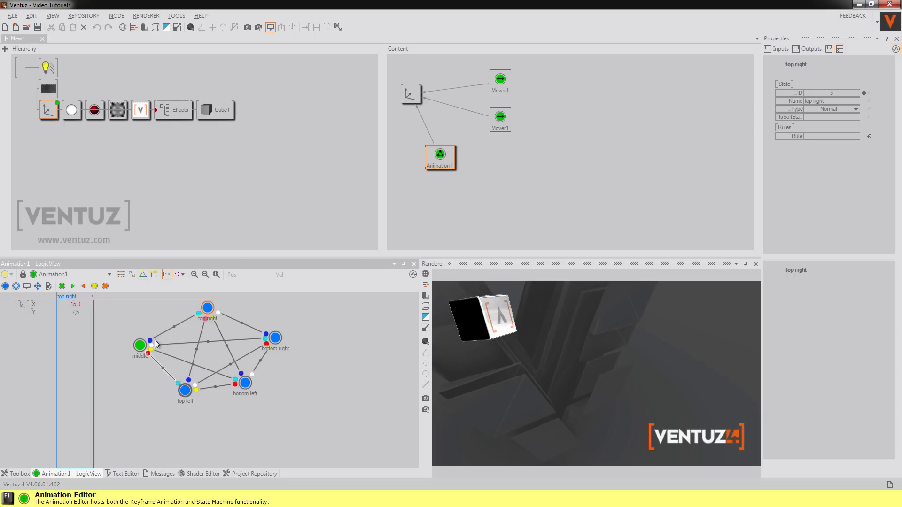
# - Trigger Animate to bottom left, bottom right, top left, top right, and back to middle
pyautogui.click(439, 158)
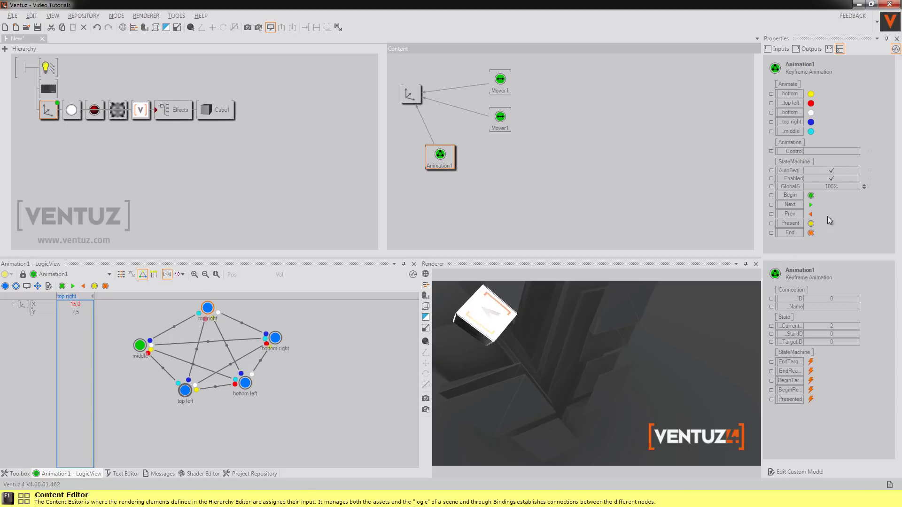
pyautogui.click(810, 94)
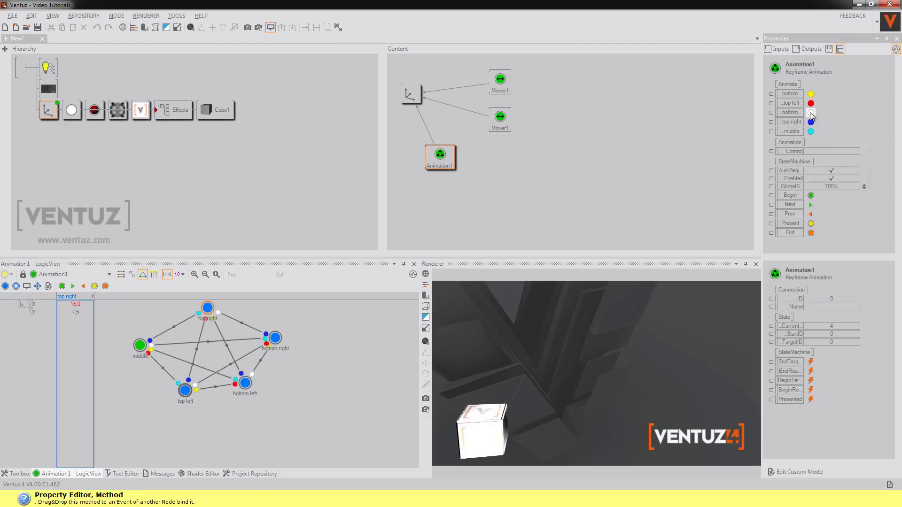
pyautogui.click(811, 113)
pyautogui.click(811, 103)
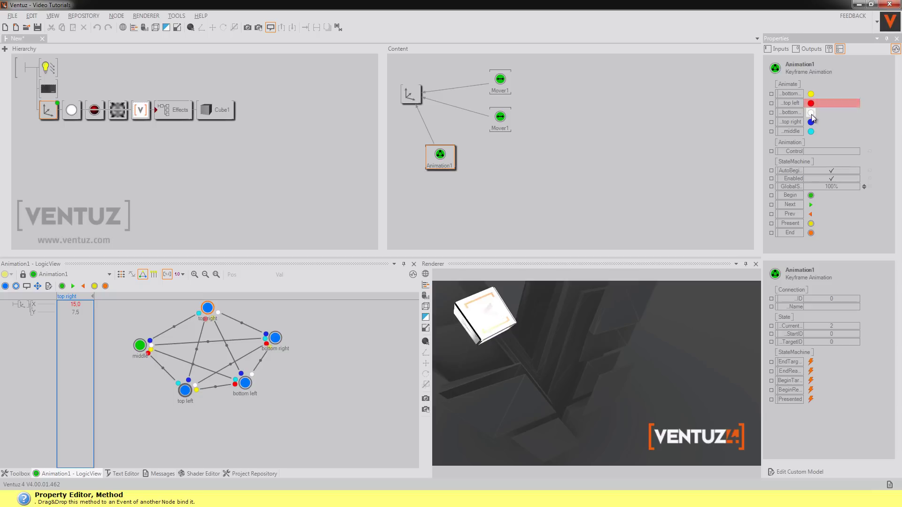
pyautogui.click(811, 123)
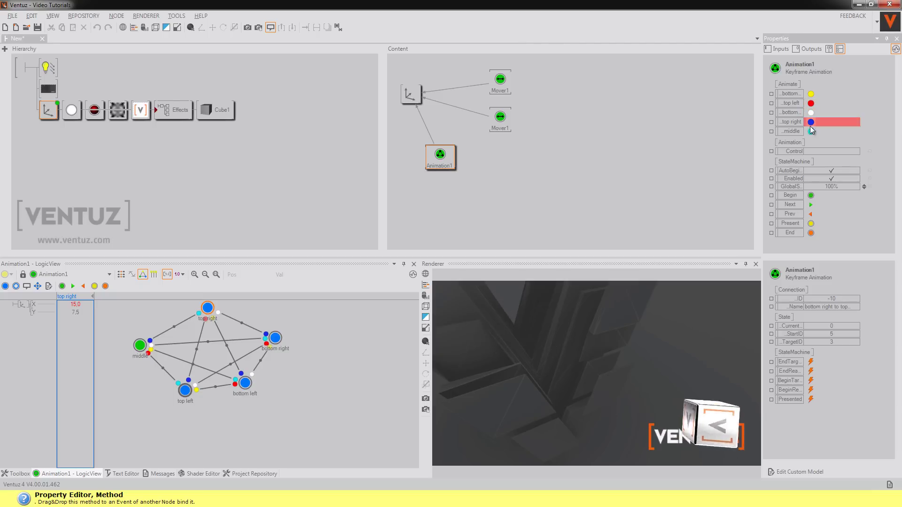
pyautogui.click(812, 104)
pyautogui.click(811, 114)
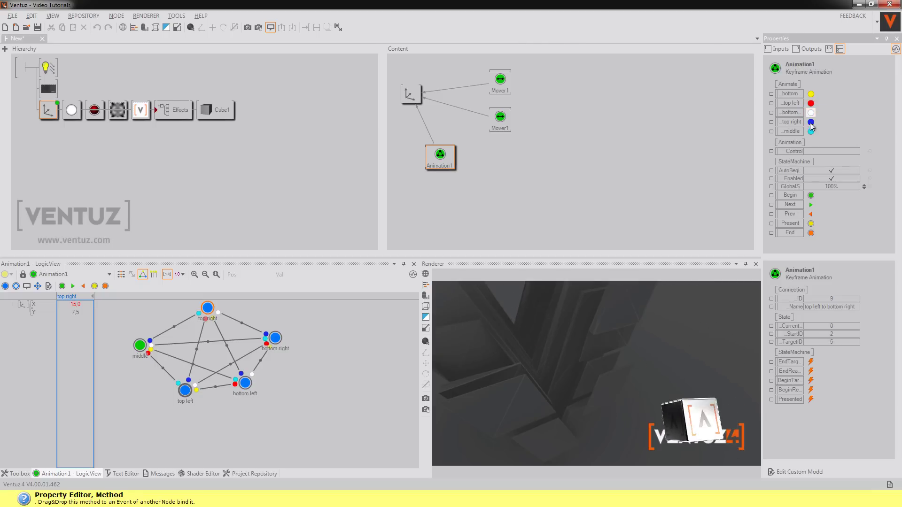
pyautogui.click(811, 131)
pyautogui.click(810, 122)
pyautogui.click(810, 132)
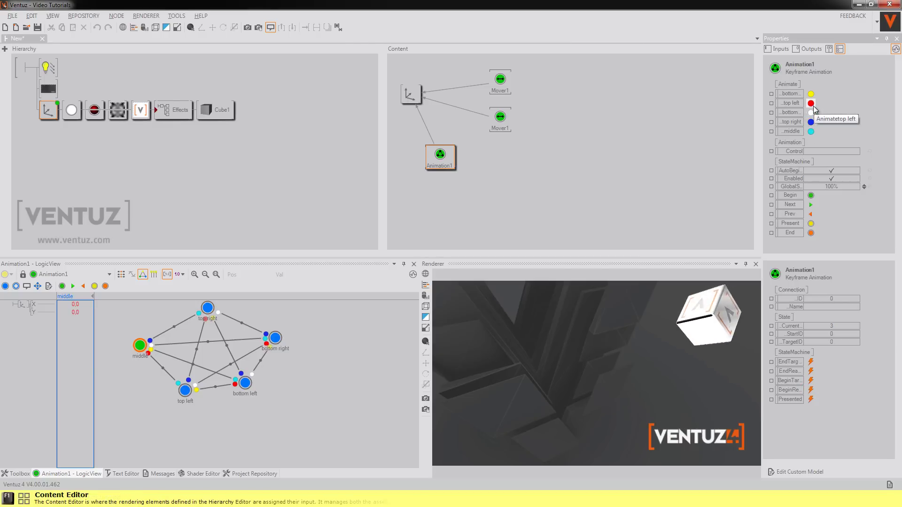
pyautogui.click(584, 227)
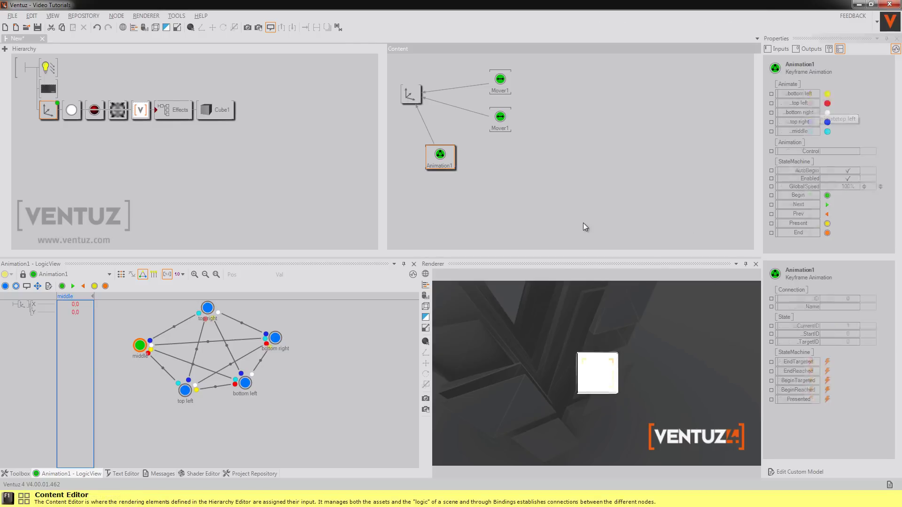
# - Reselect Animation1, inspect the middle state, and dismiss the auto-connect options unchanged
pyautogui.click(439, 157)
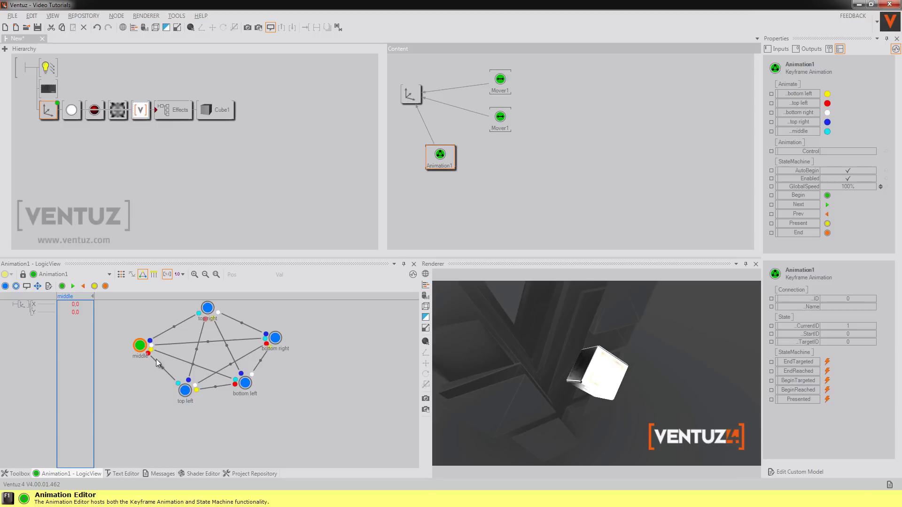
pyautogui.click(184, 391)
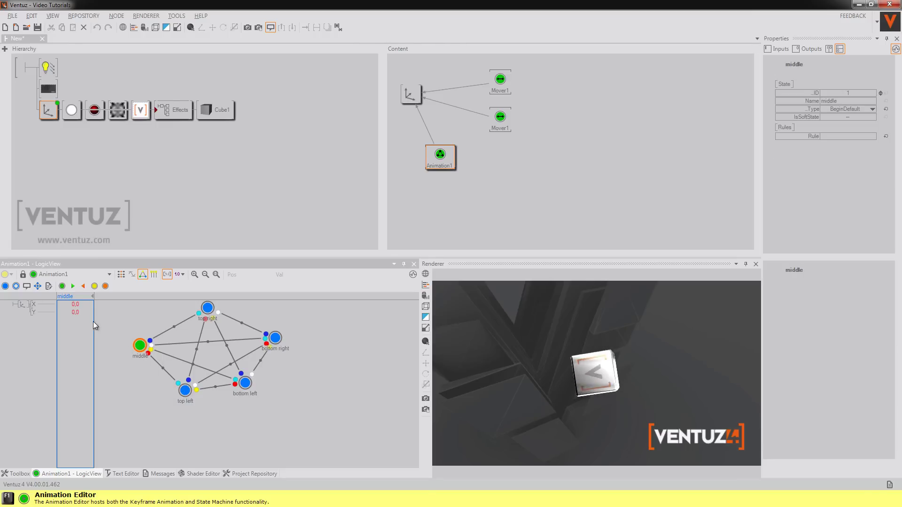
pyautogui.click(37, 286)
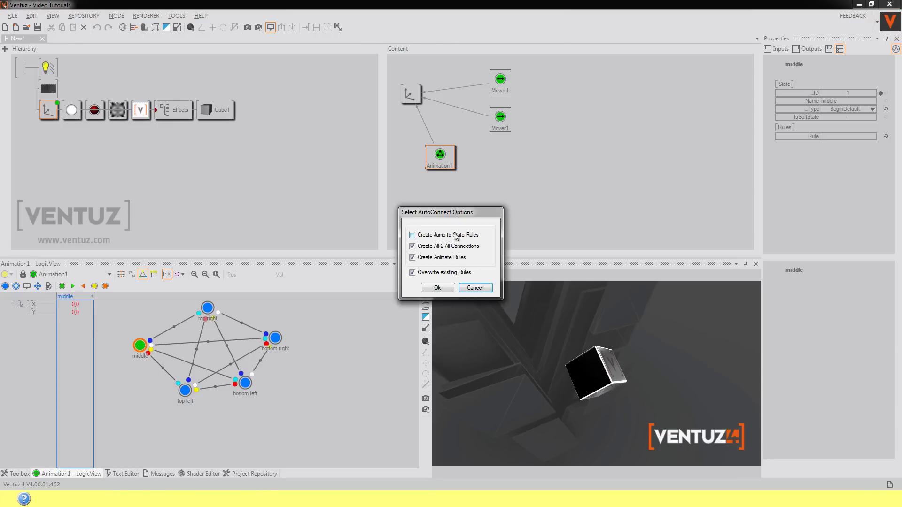
pyautogui.click(475, 288)
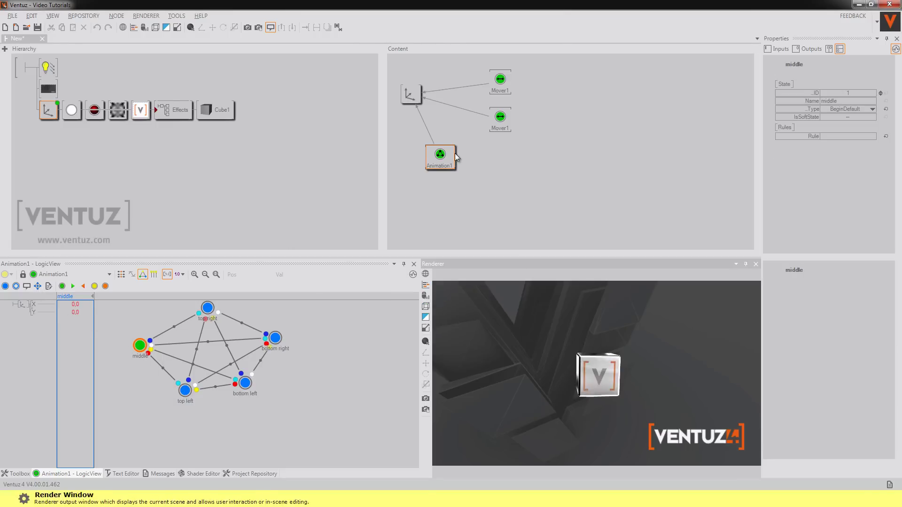
# - Add a custom method named jumpTo1 in Animation1's custom model editor
pyautogui.click(444, 163)
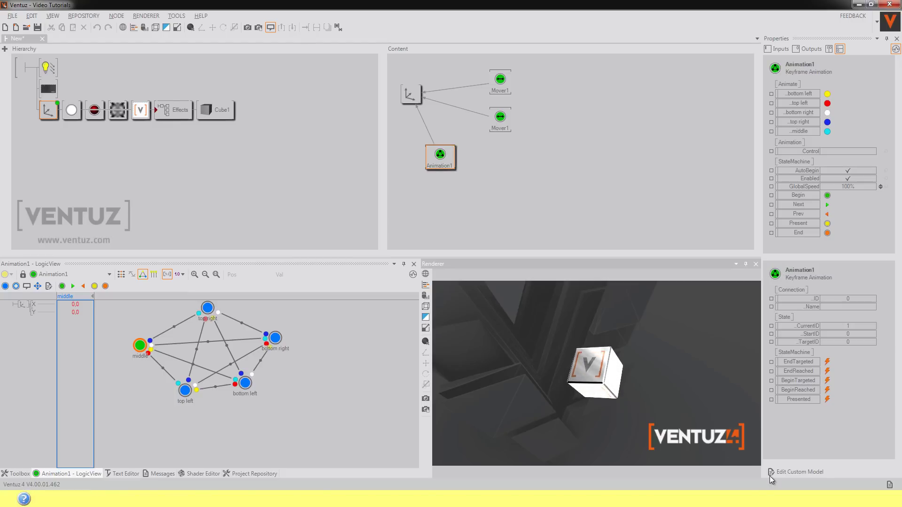
pyautogui.click(794, 471)
pyautogui.click(436, 189)
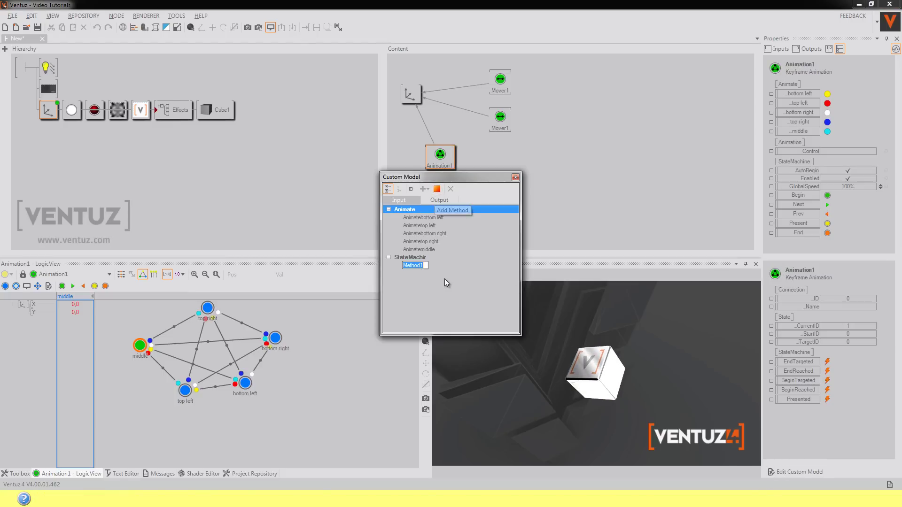
pyautogui.write('jump')
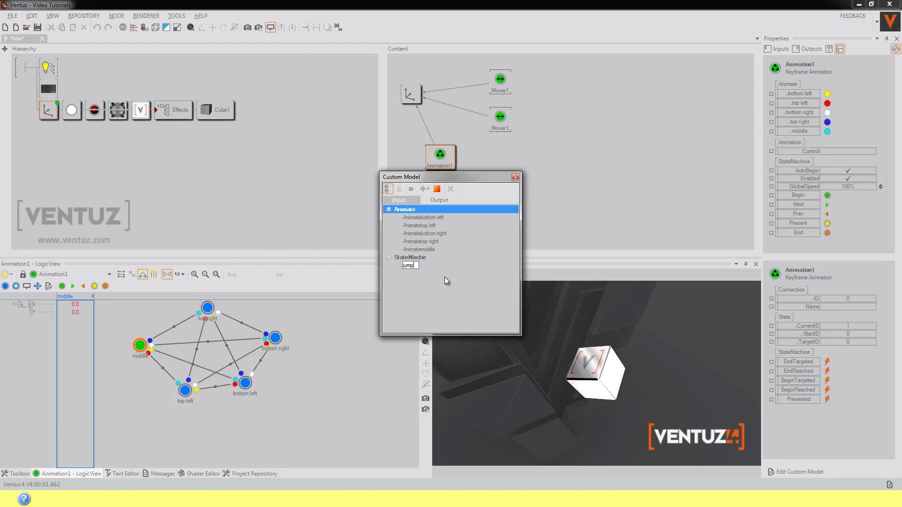
pyautogui.write('To1')
pyautogui.press('Return')
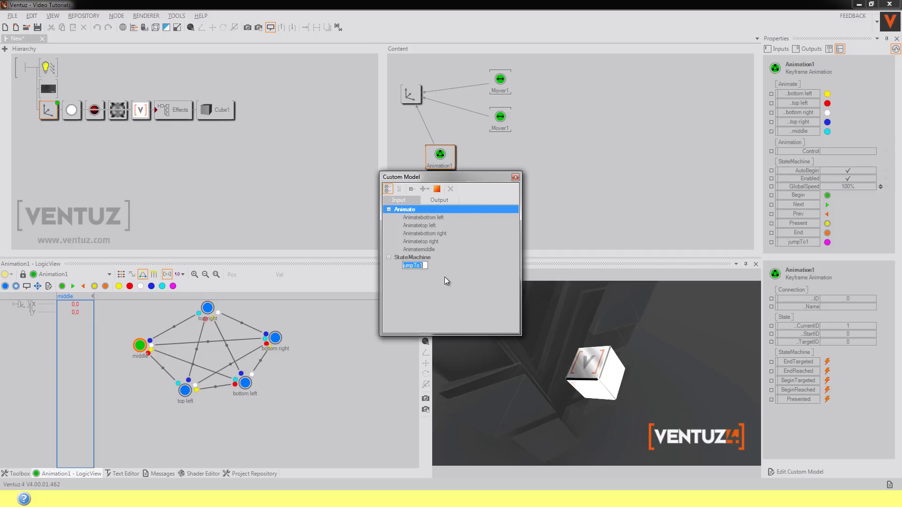
pyautogui.click(515, 177)
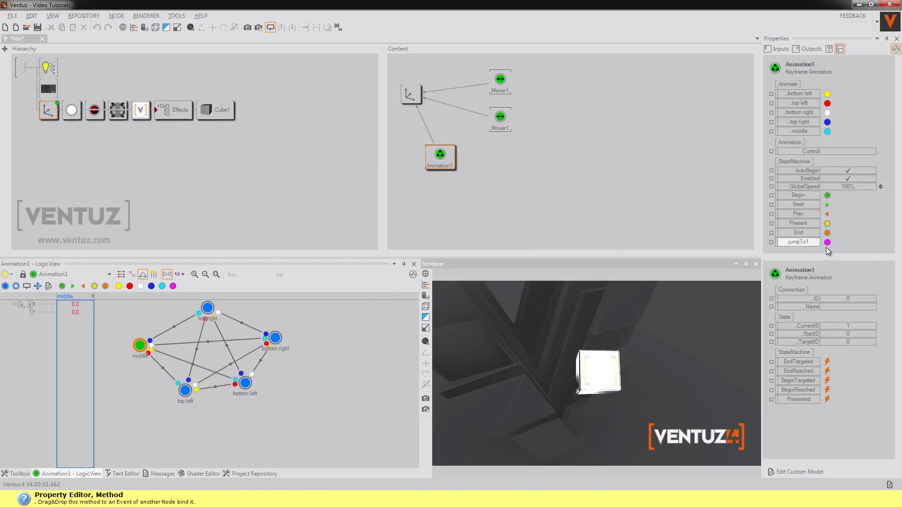
# - Bind jumpTo1 to the middle state and trigger it to return the cube to middle
pyautogui.moveTo(815, 242); pyautogui.dragTo(798, 248)
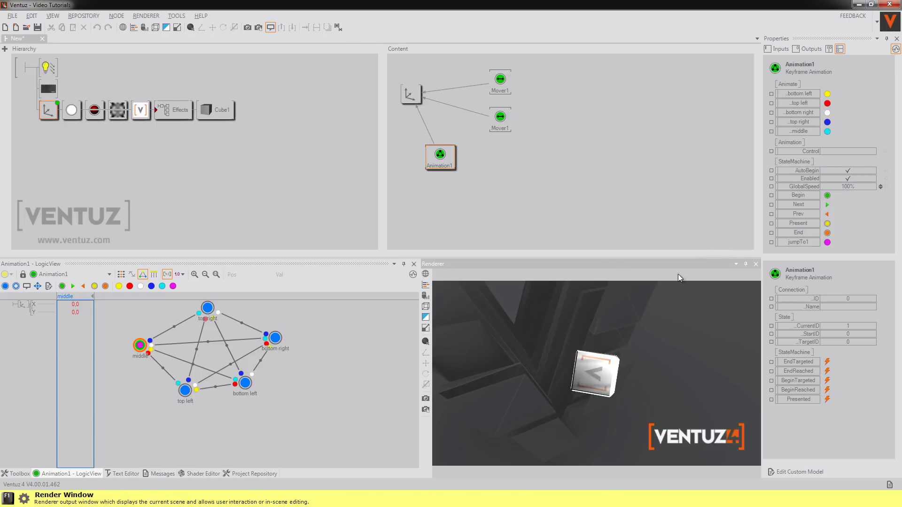
pyautogui.click(833, 242)
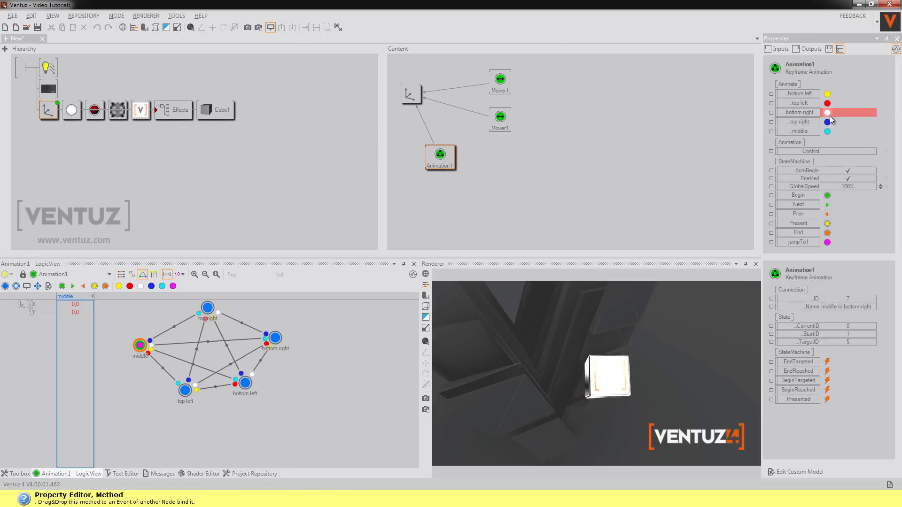
pyautogui.click(829, 243)
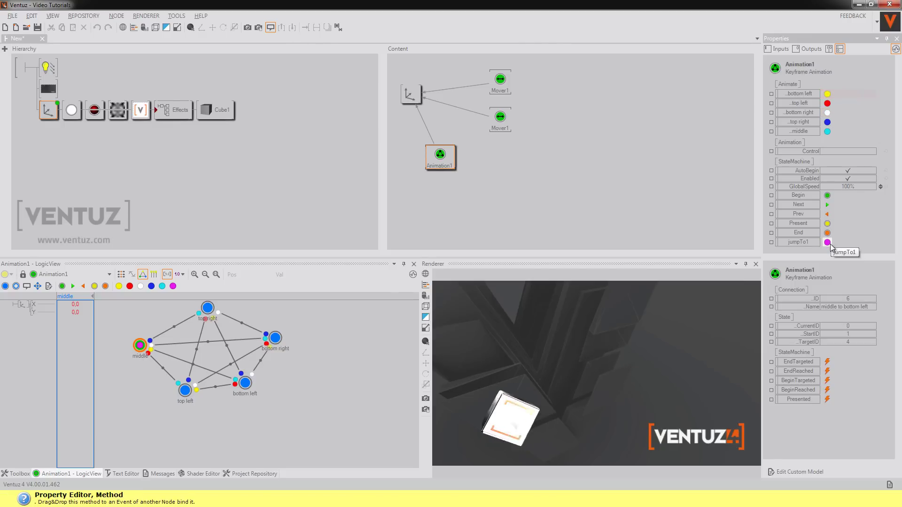
pyautogui.click(827, 243)
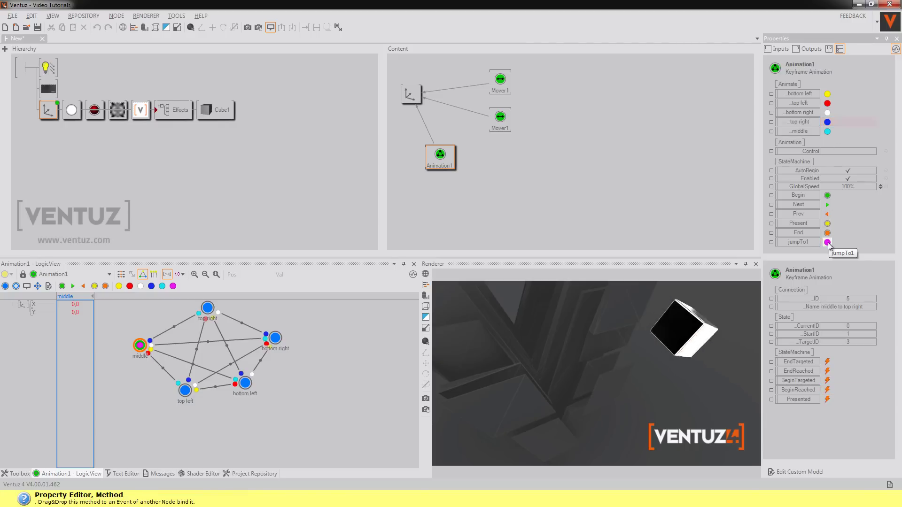
pyautogui.click(828, 243)
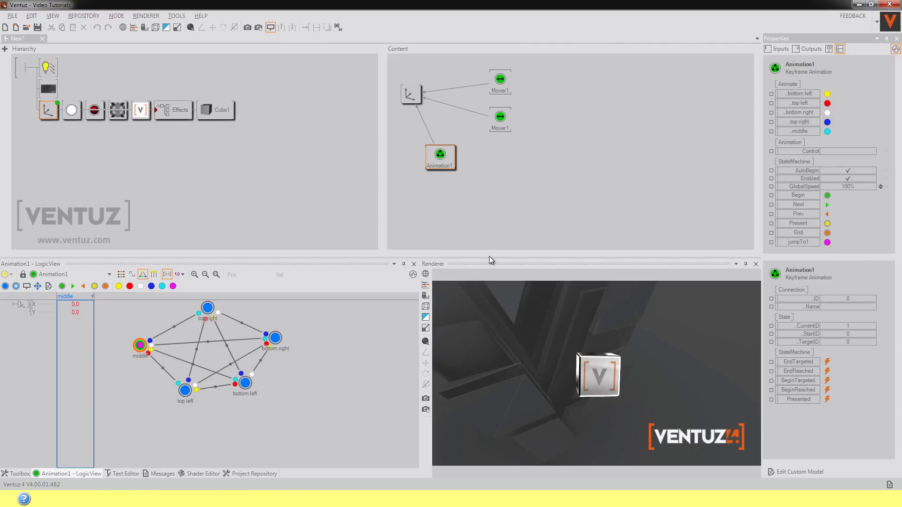
pyautogui.click(562, 194)
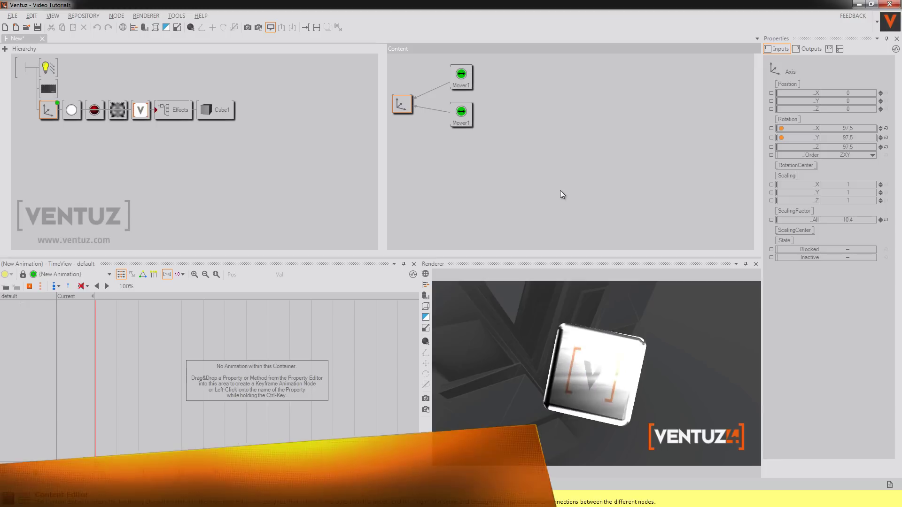